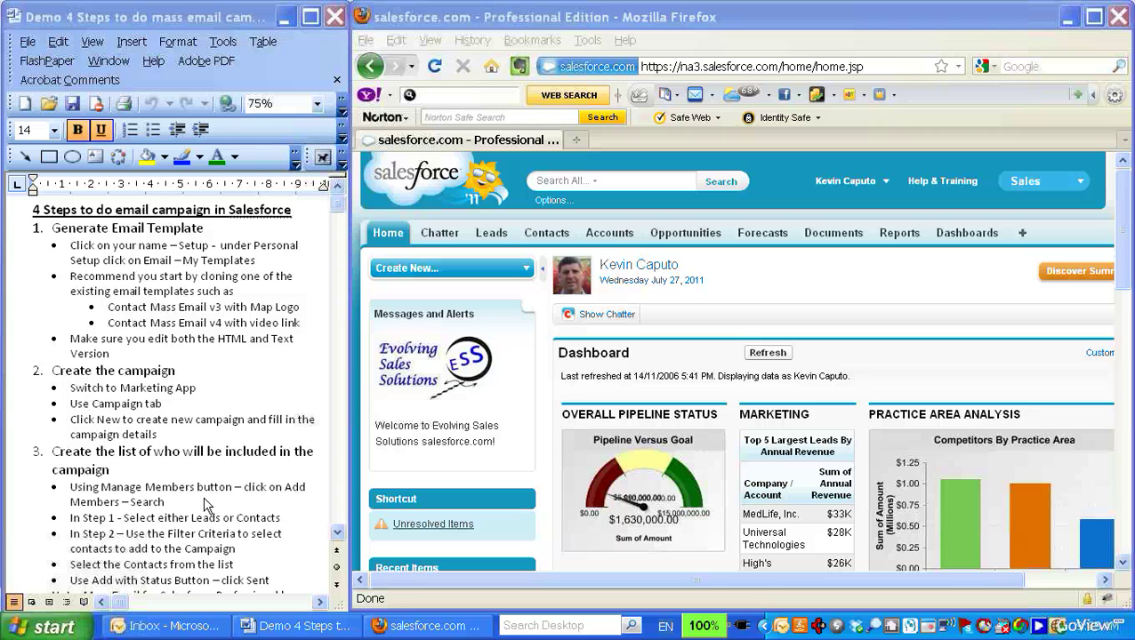
# Go to Setup > Email > My Templates to list the Contact Mass Email v3 and v4 templates
pyautogui.scroll(-4, 345, 525)
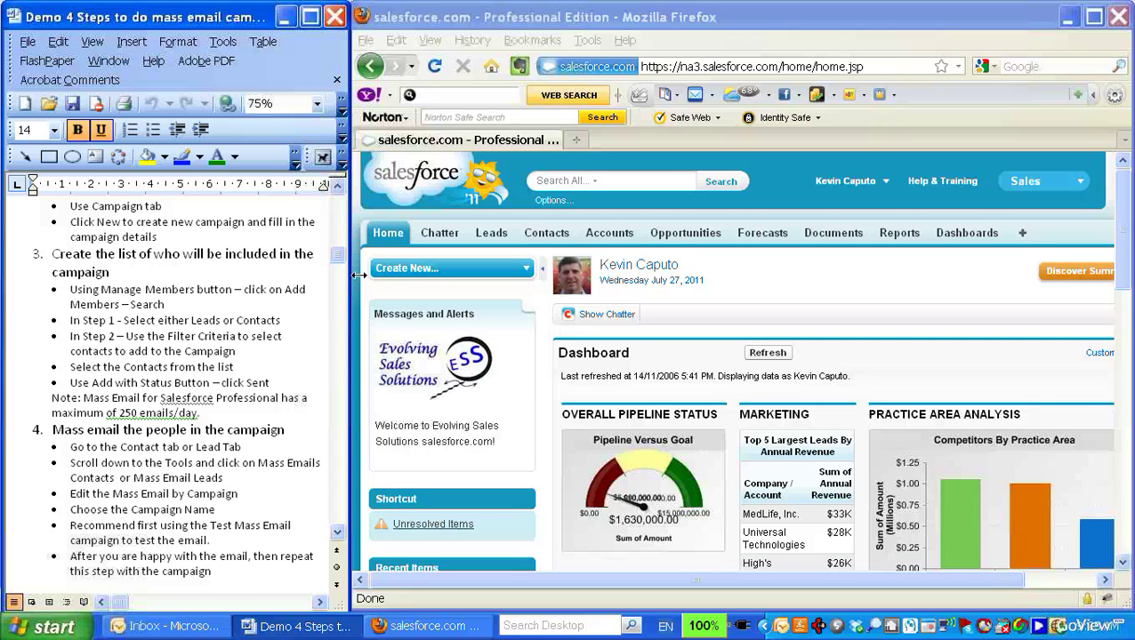
pyautogui.moveTo(339, 256); pyautogui.dragTo(372, 224)
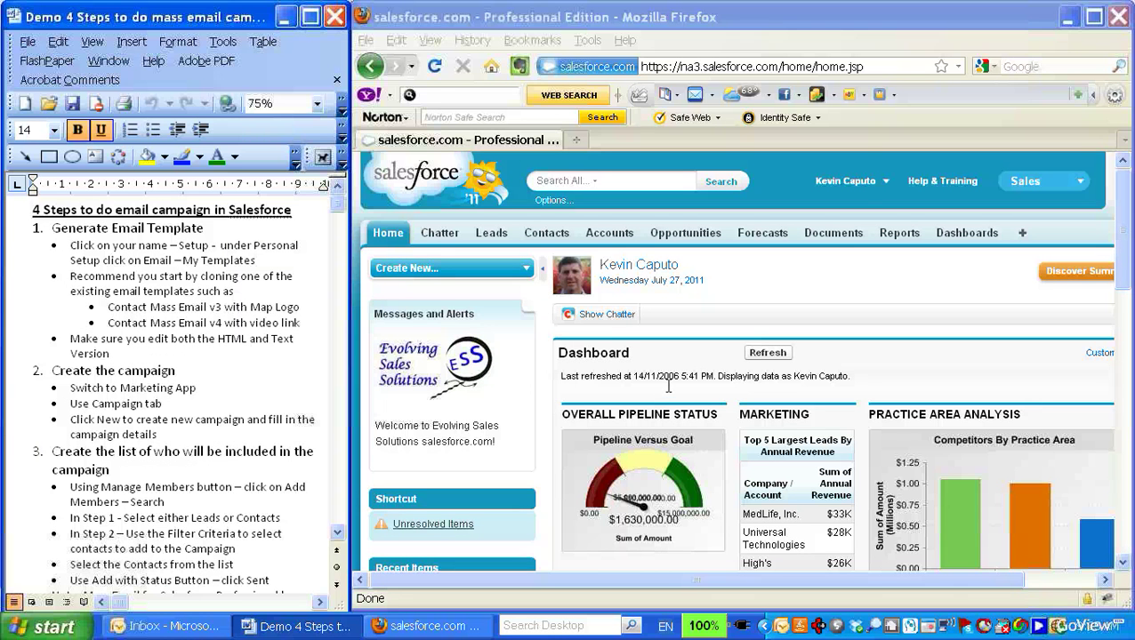
pyautogui.click(853, 204)
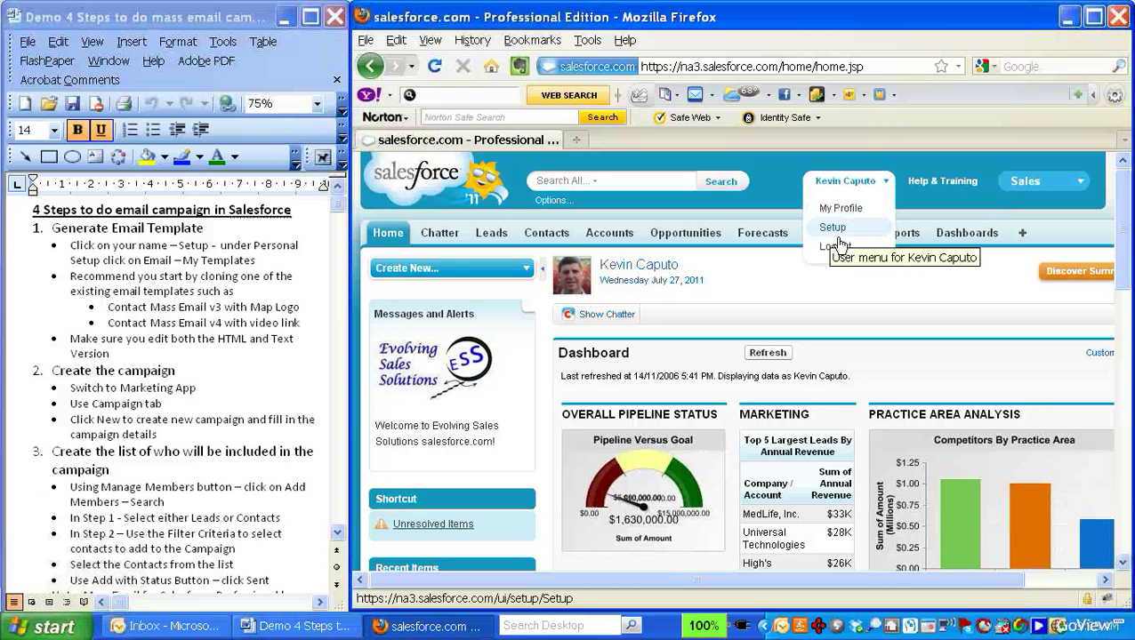
pyautogui.click(836, 233)
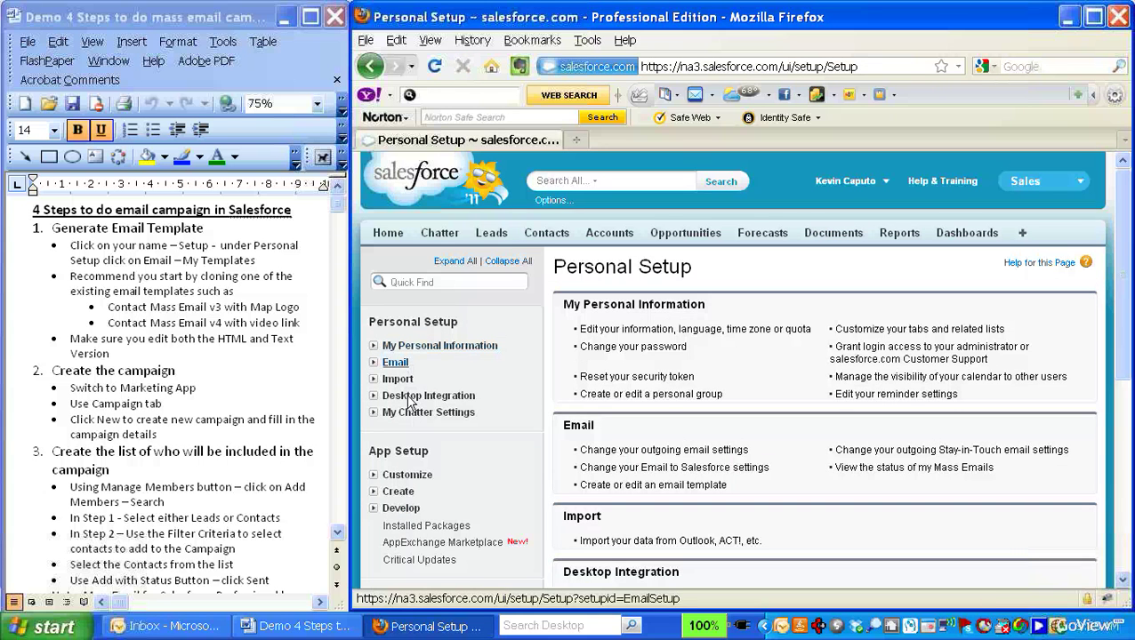
pyautogui.click(395, 362)
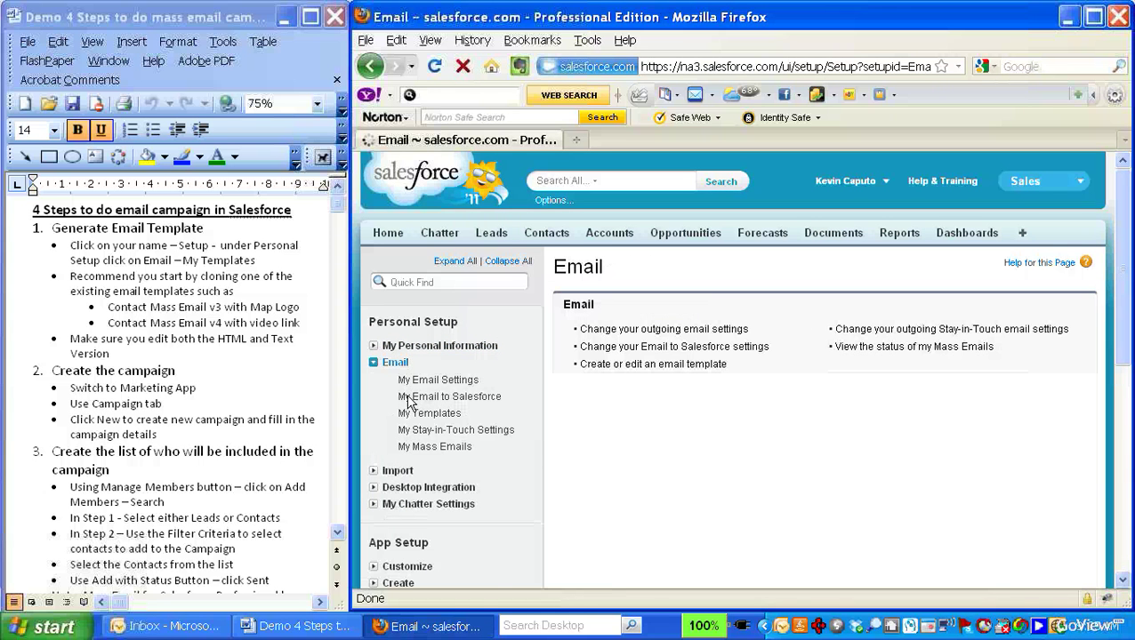
pyautogui.click(445, 415)
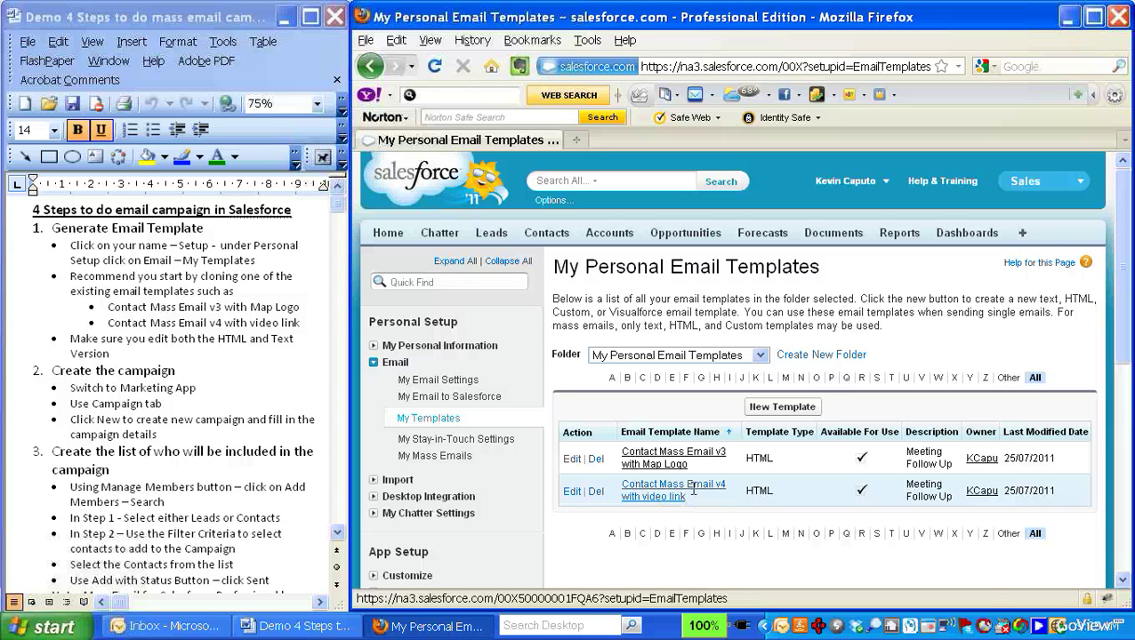
# Open Contact Mass Email v4 with video link and review its HTML and plain-text previews with merge fields
pyautogui.click(693, 491)
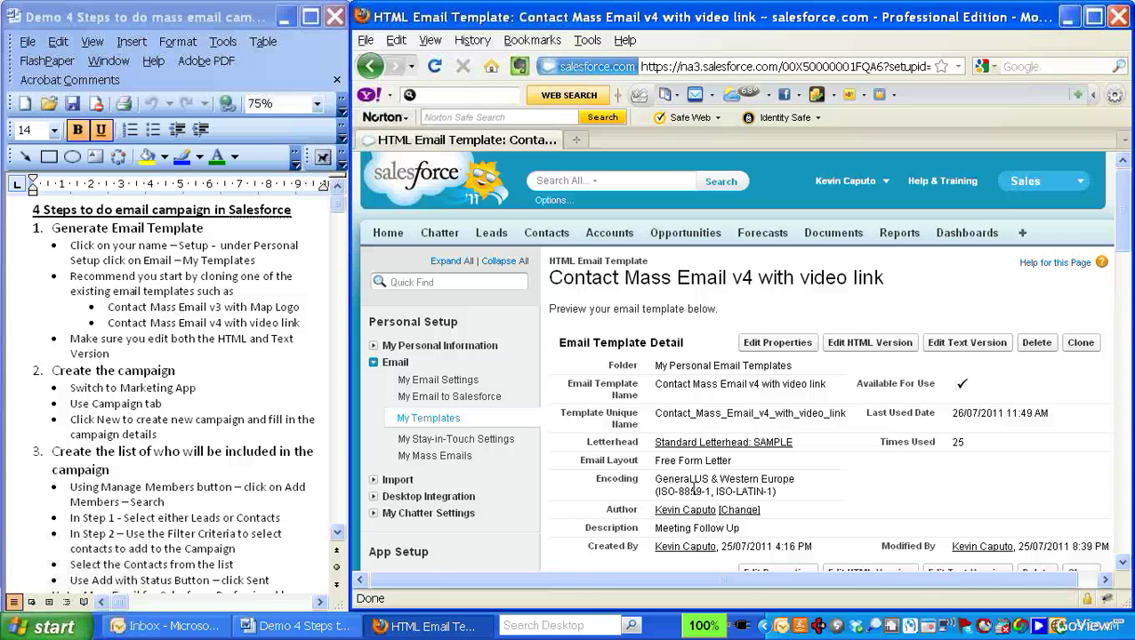
pyautogui.scroll(-2, 809, 452)
pyautogui.scroll(-5, 809, 452)
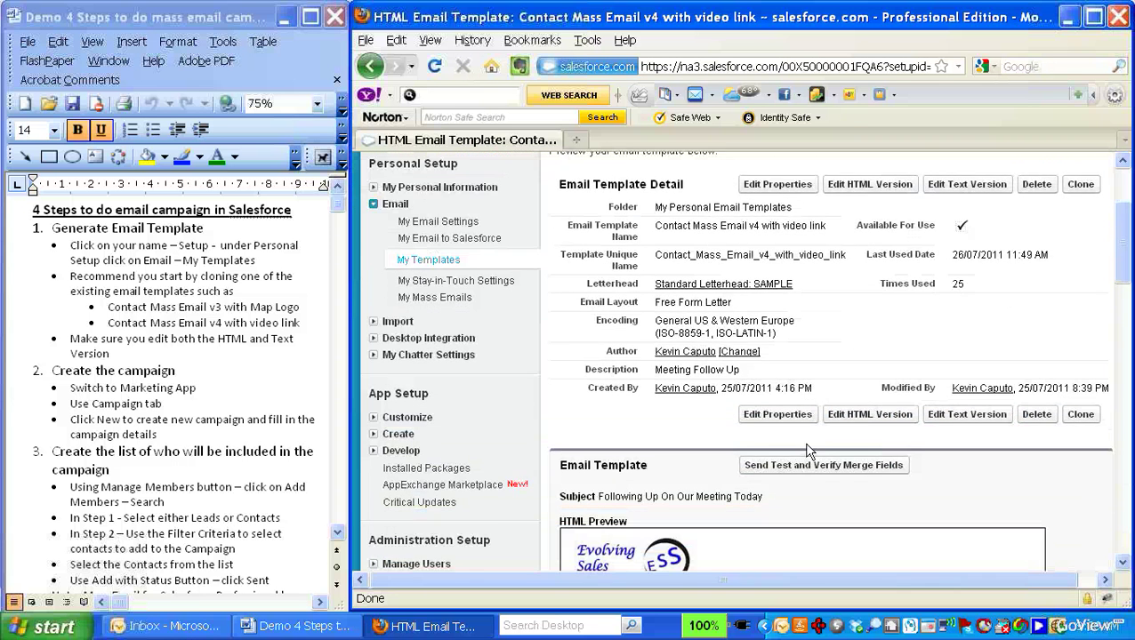
pyautogui.scroll(-2, 806, 443)
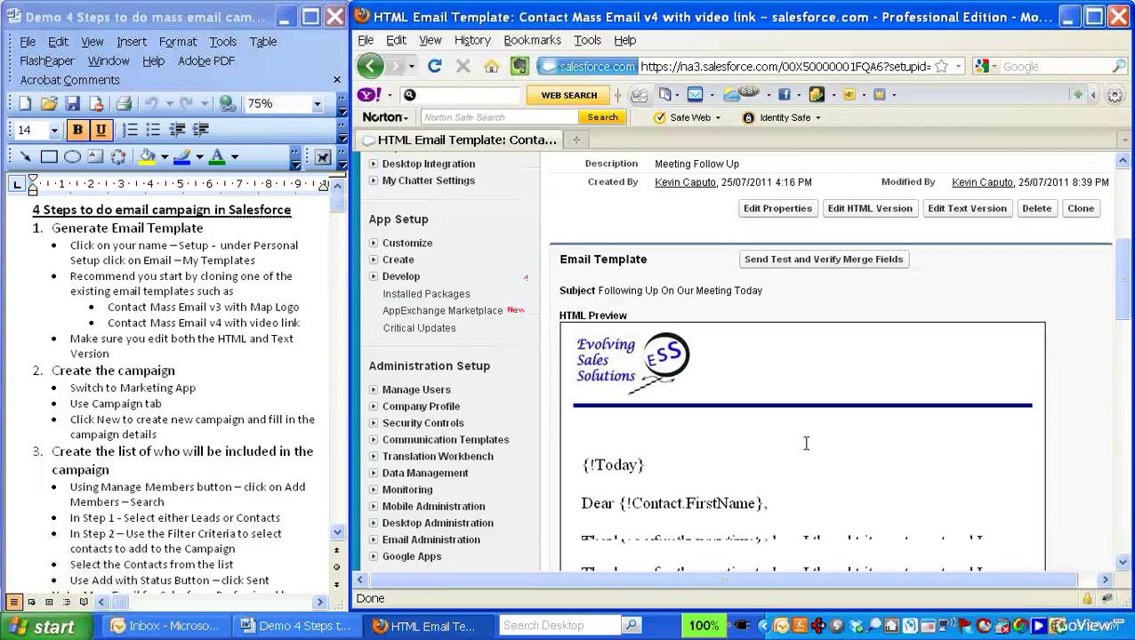
pyautogui.scroll(-6, 806, 443)
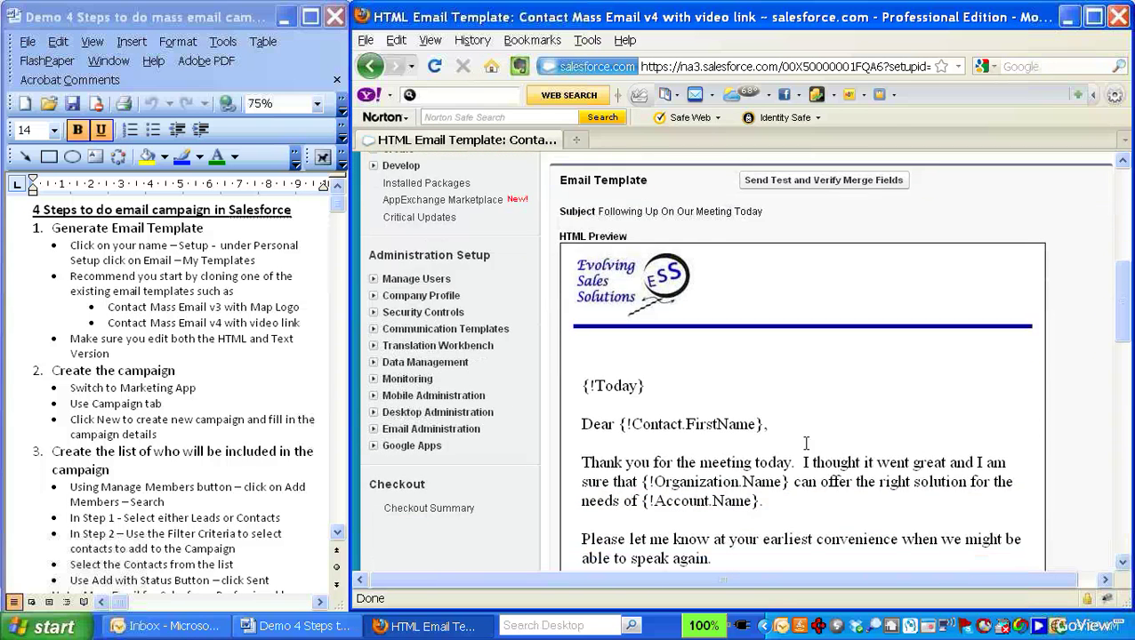
pyautogui.scroll(-15, 808, 452)
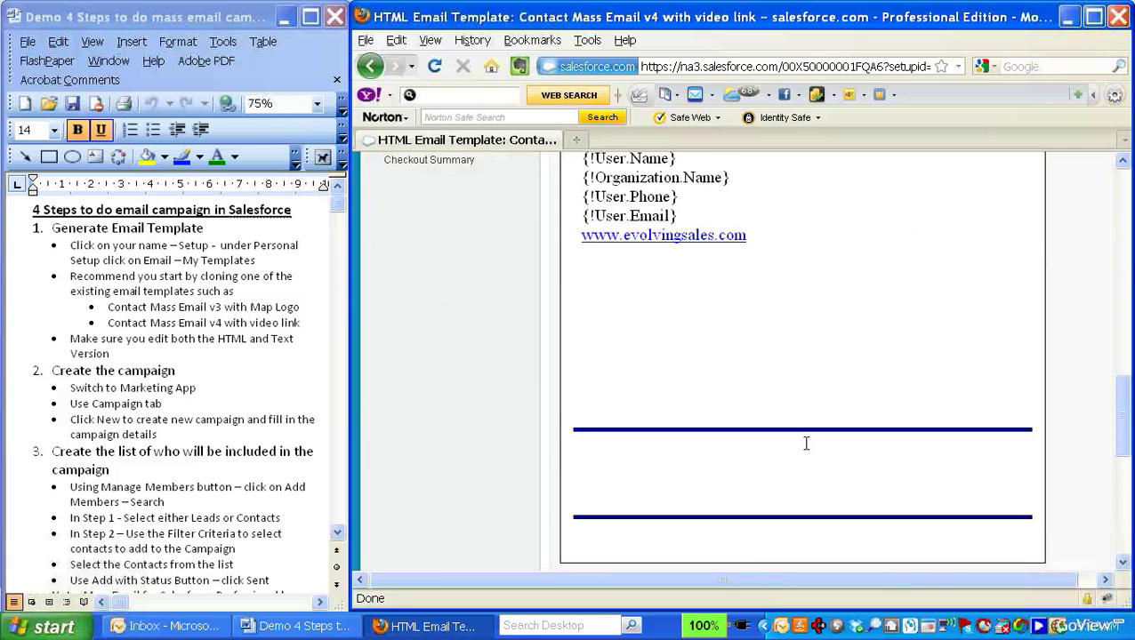
pyautogui.scroll(-1, 806, 443)
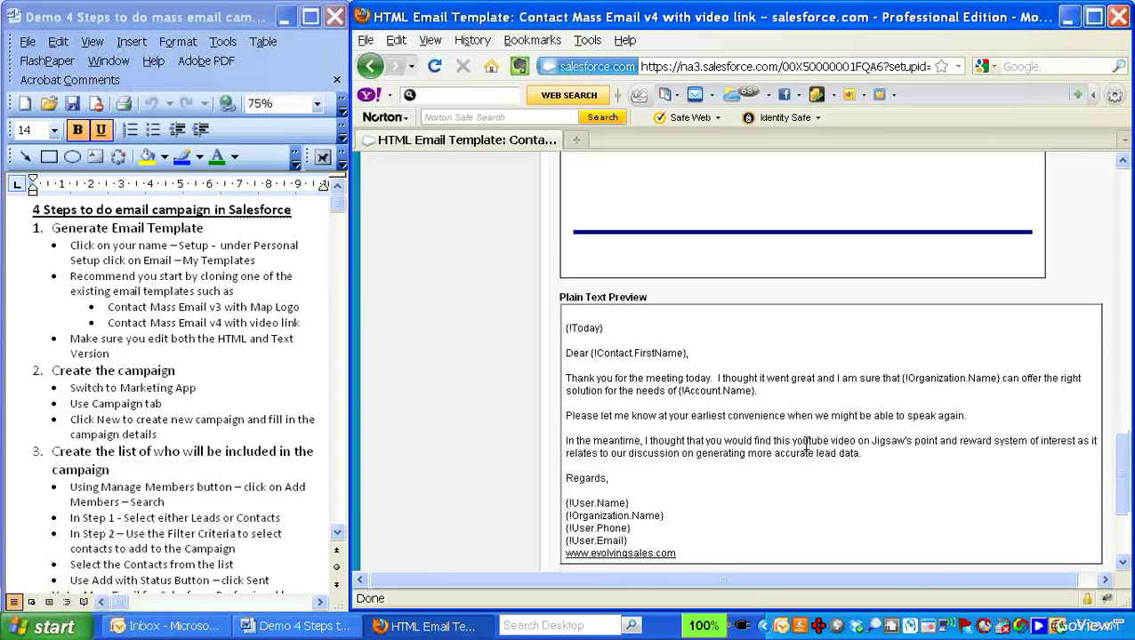
pyautogui.scroll(1, 808, 452)
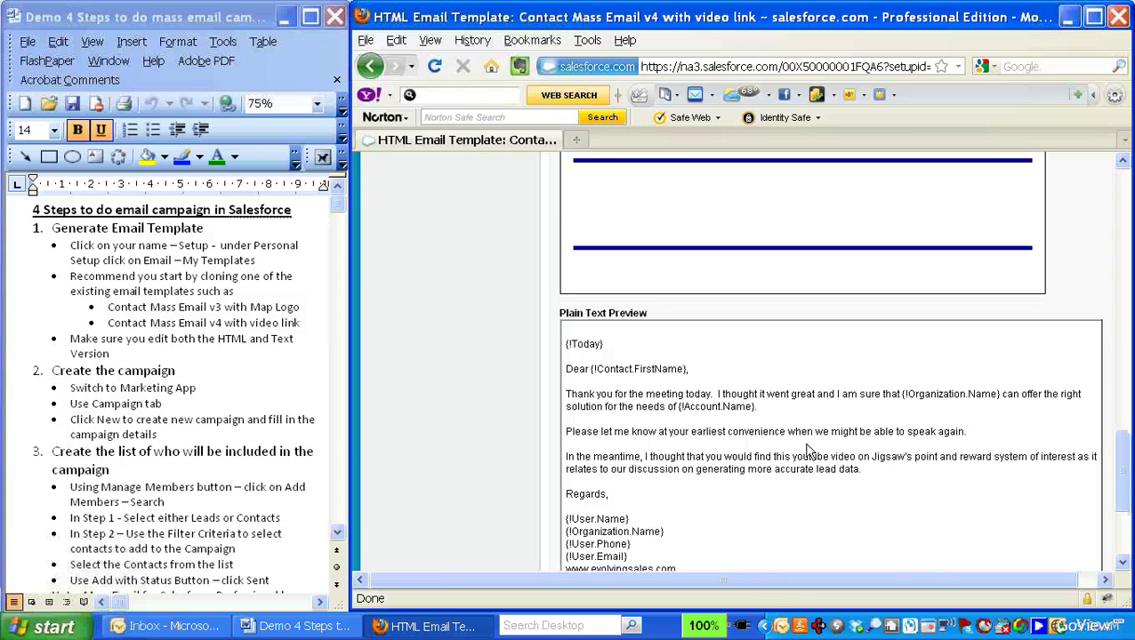
pyautogui.scroll(3, 808, 452)
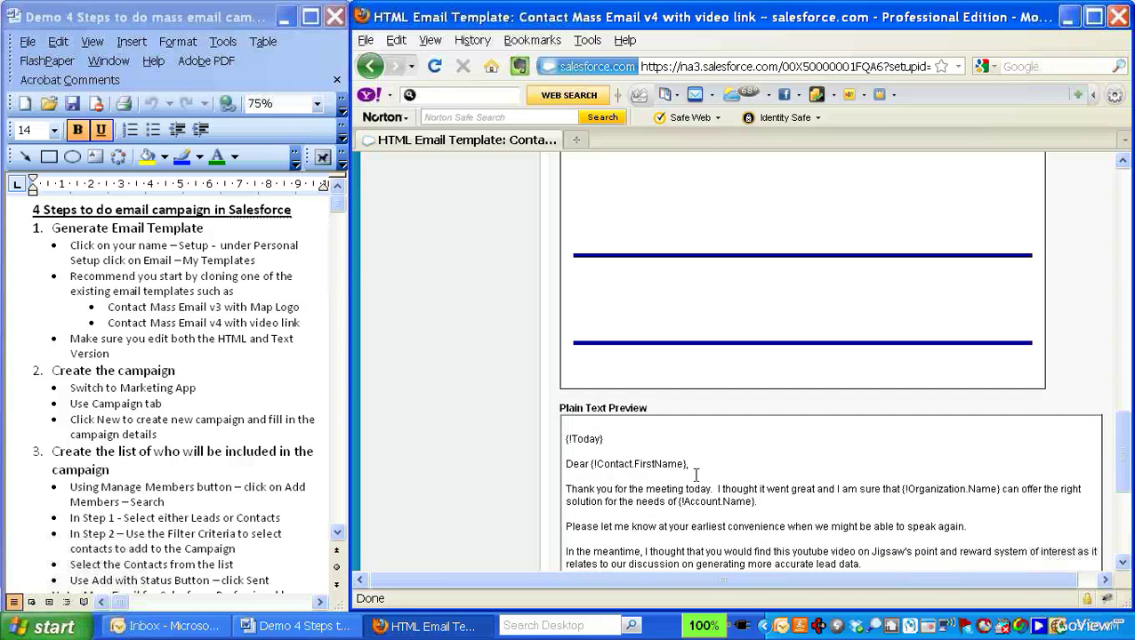
pyautogui.scroll(6, 733, 475)
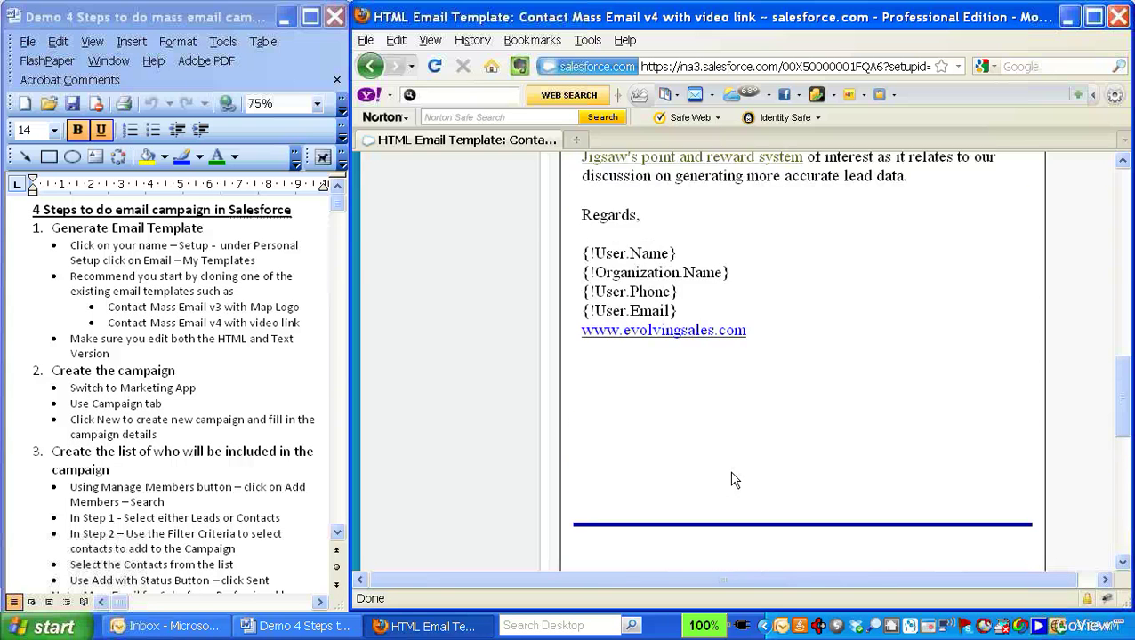
pyautogui.scroll(14, 732, 480)
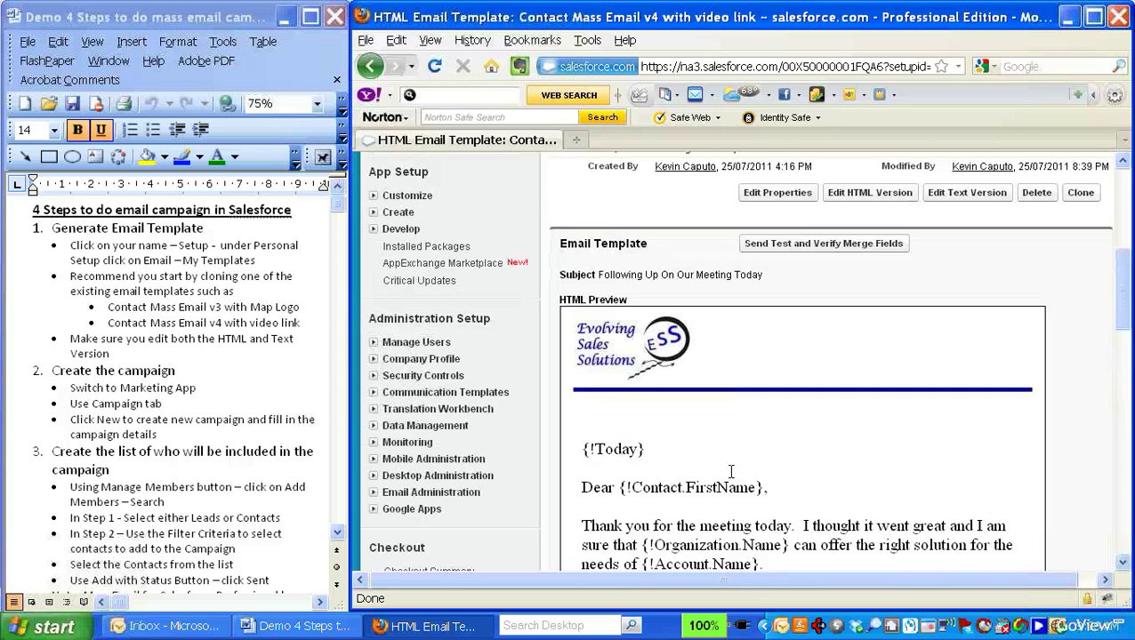
pyautogui.scroll(-1, 731, 472)
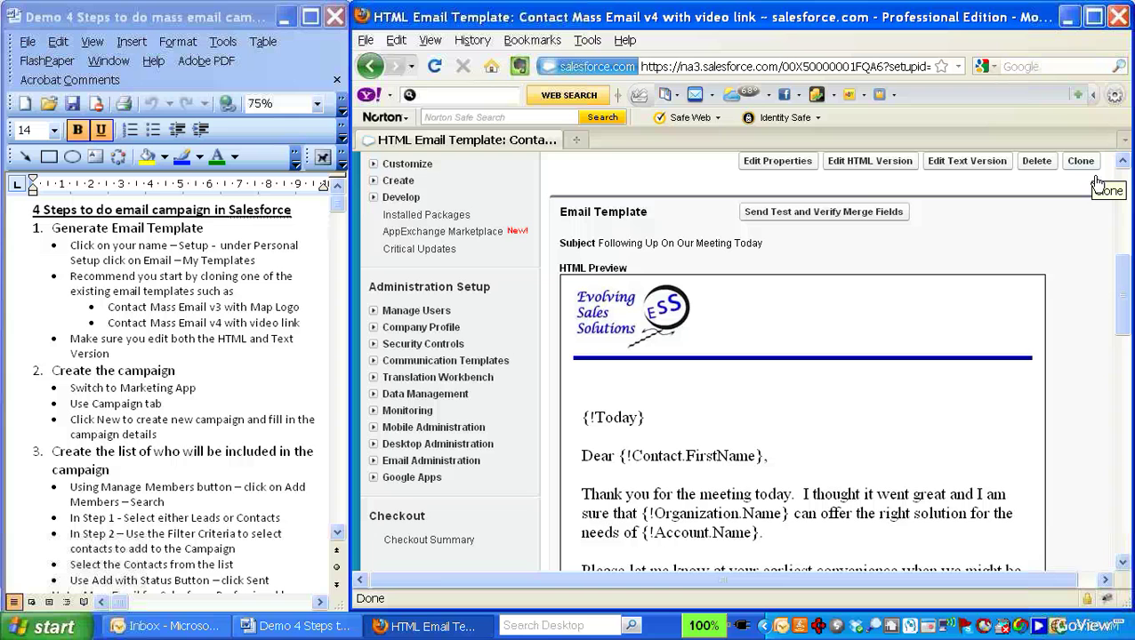
# Open the template's HTML version for editing and review its subject and merge-field body
pyautogui.click(875, 165)
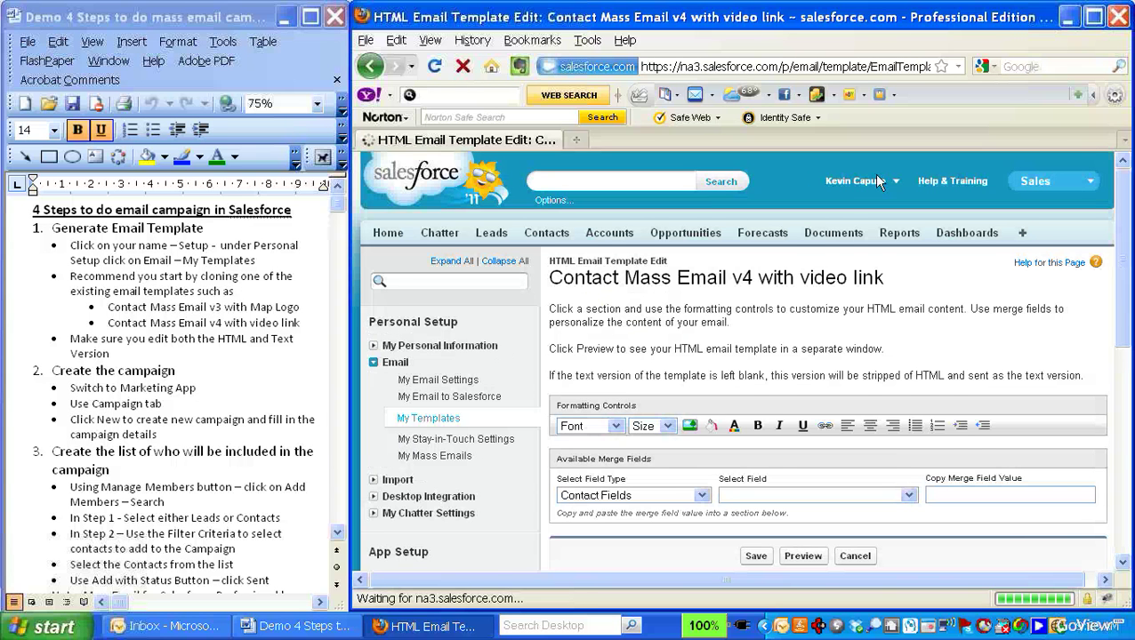
pyautogui.scroll(-1, 882, 360)
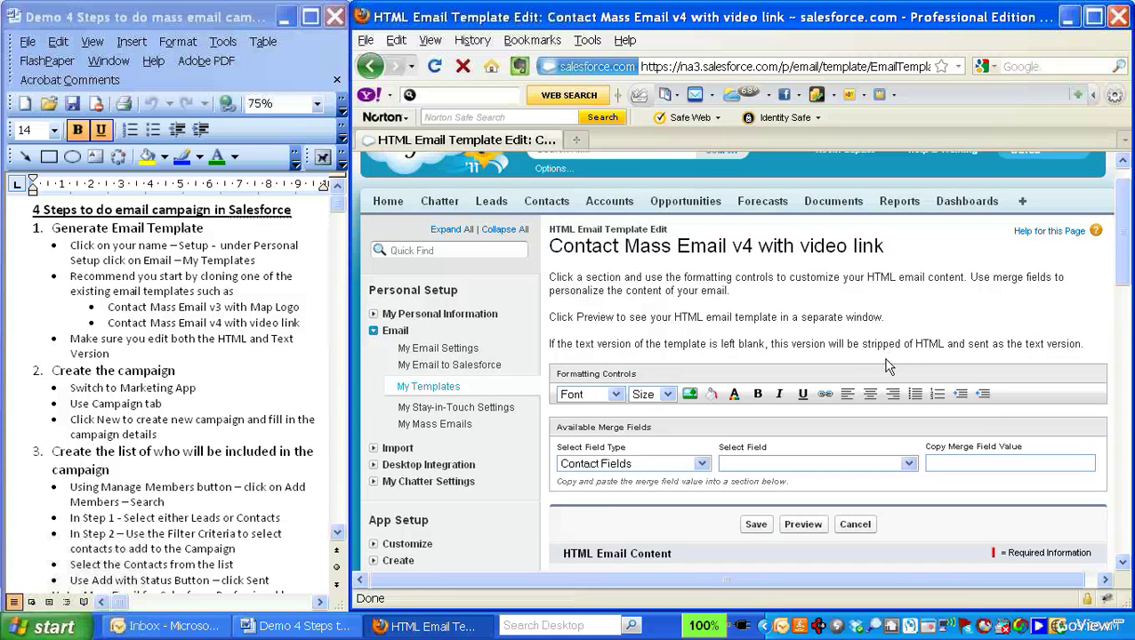
pyautogui.scroll(-6, 885, 364)
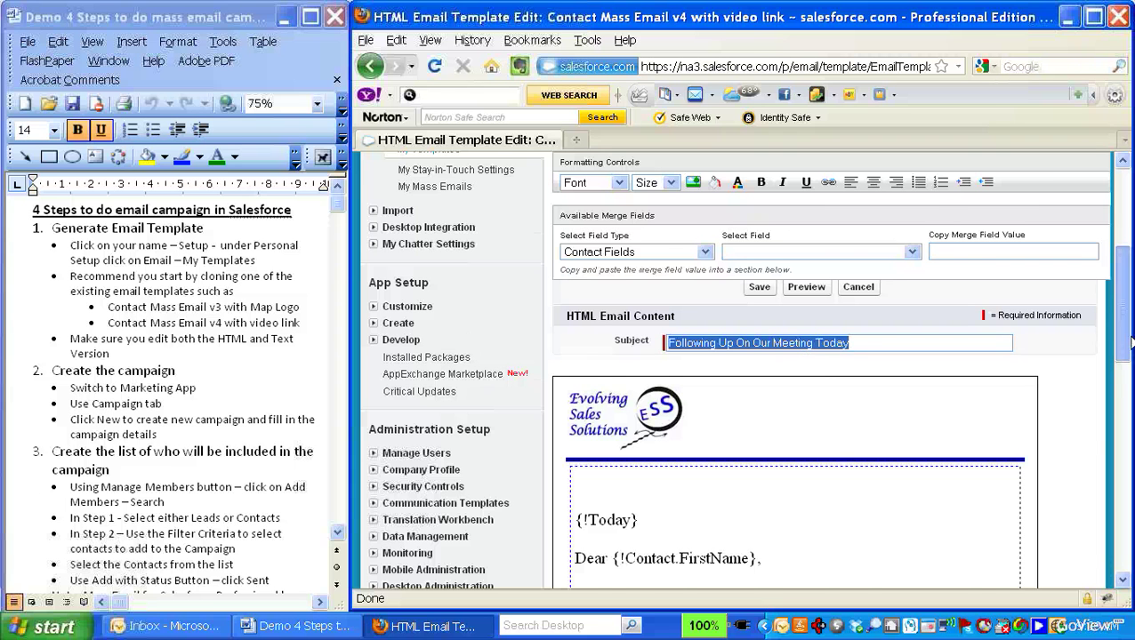
pyautogui.moveTo(1128, 353); pyautogui.dragTo(1128, 411)
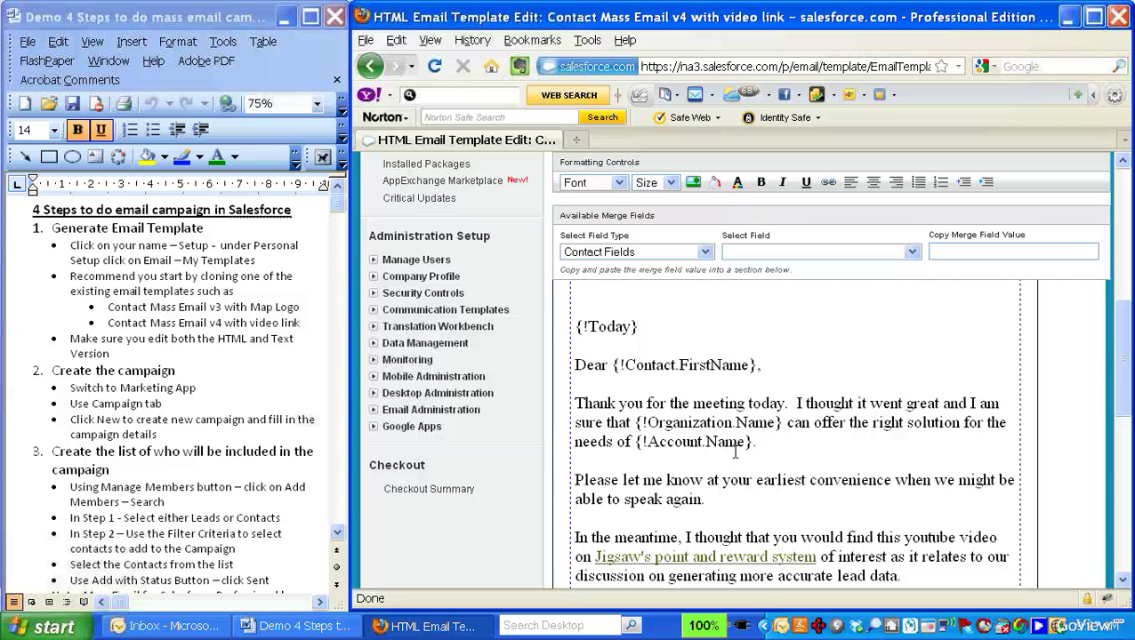
pyautogui.scroll(-2, 727, 458)
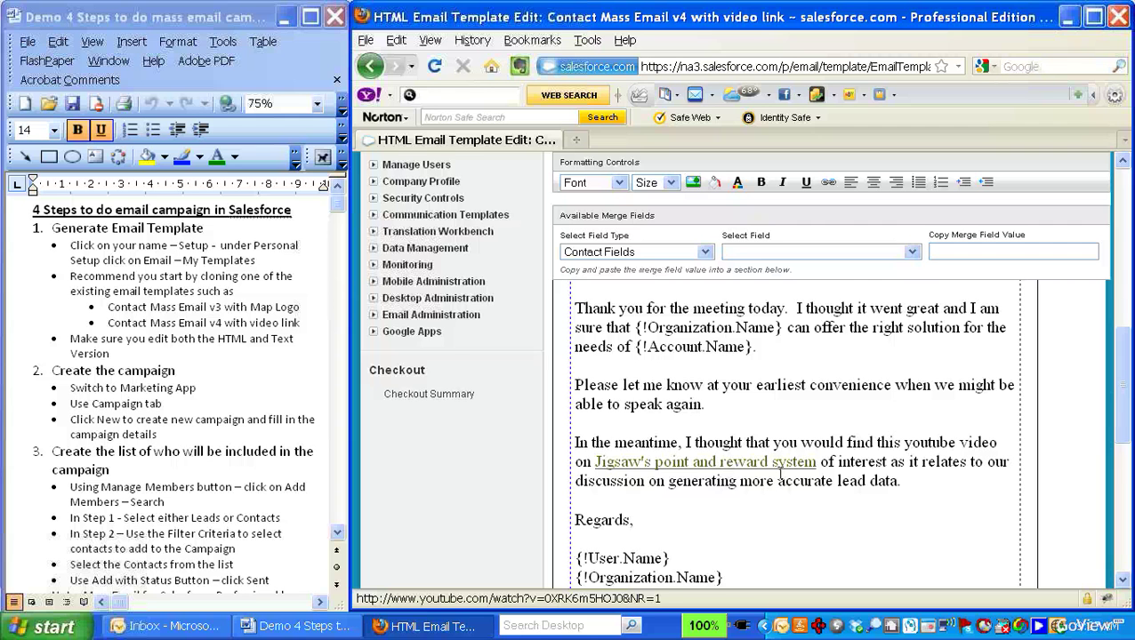
pyautogui.scroll(-2, 780, 478)
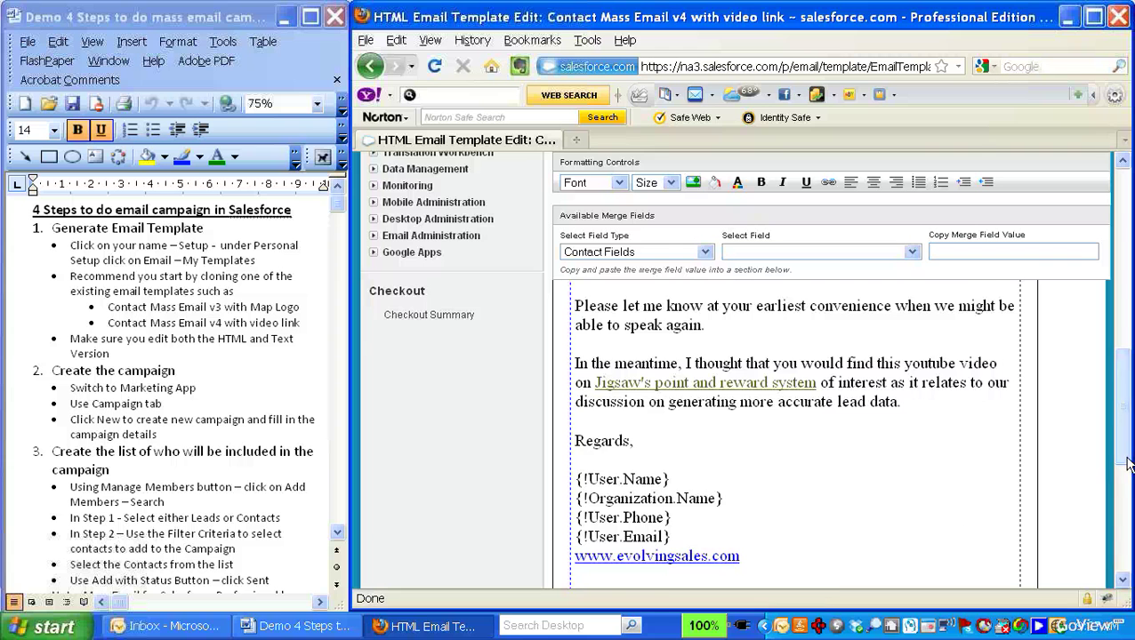
pyautogui.moveTo(1128, 463); pyautogui.dragTo(1130, 425)
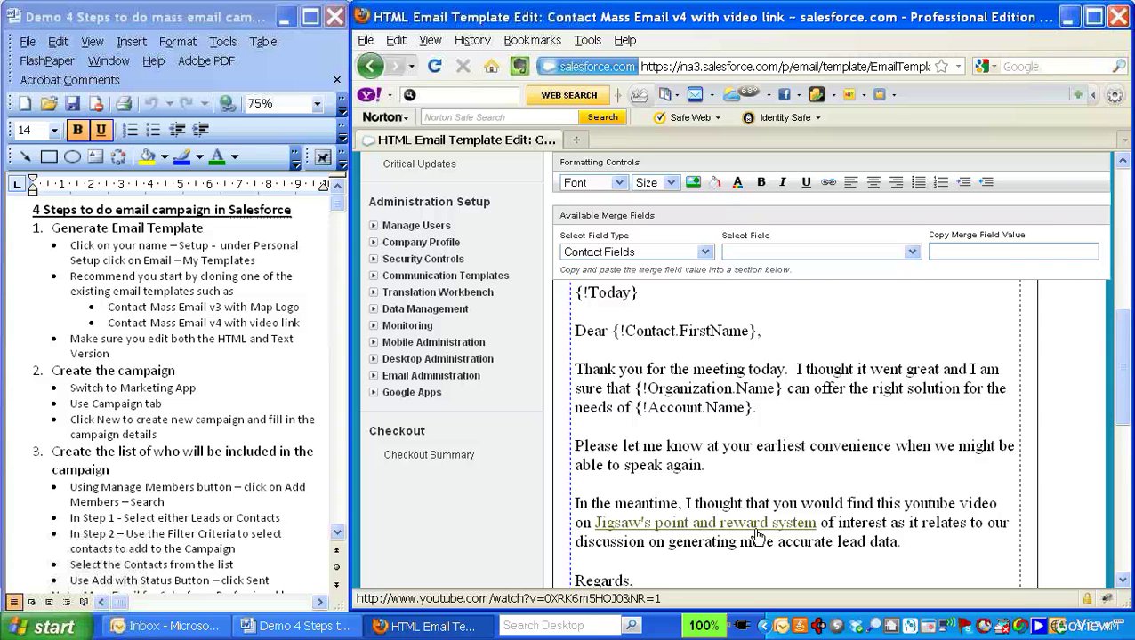
pyautogui.scroll(-3, 761, 541)
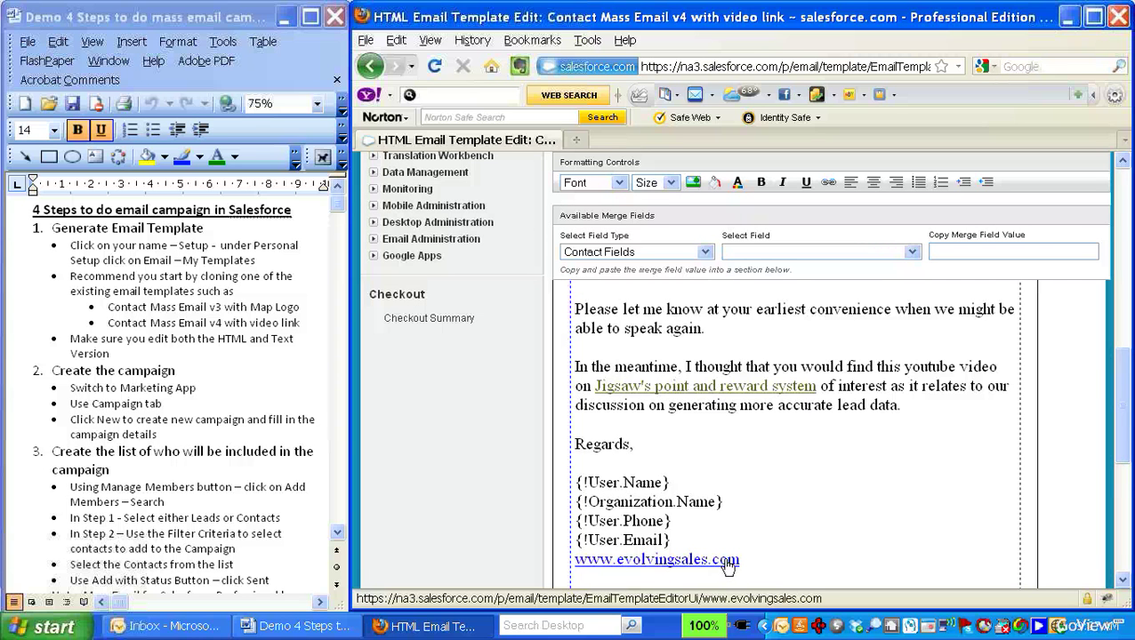
pyautogui.scroll(1, 1126, 431)
pyautogui.scroll(3, 1125, 409)
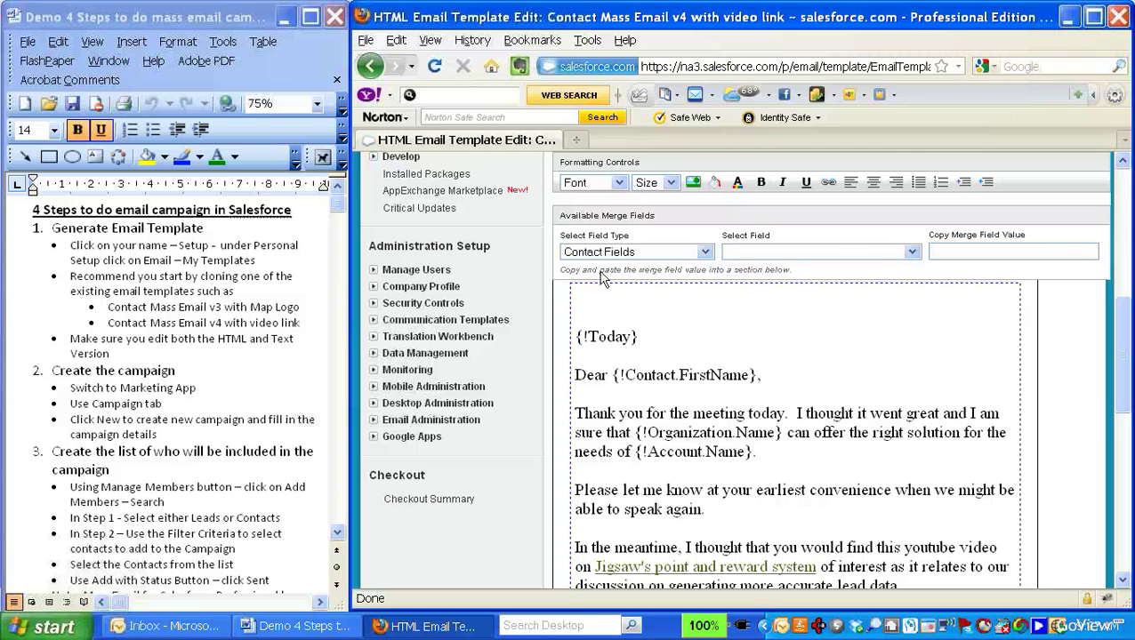
# Insert the {!Contact.LastName} merge field after FirstName in the Dear greeting
pyautogui.click(918, 257)
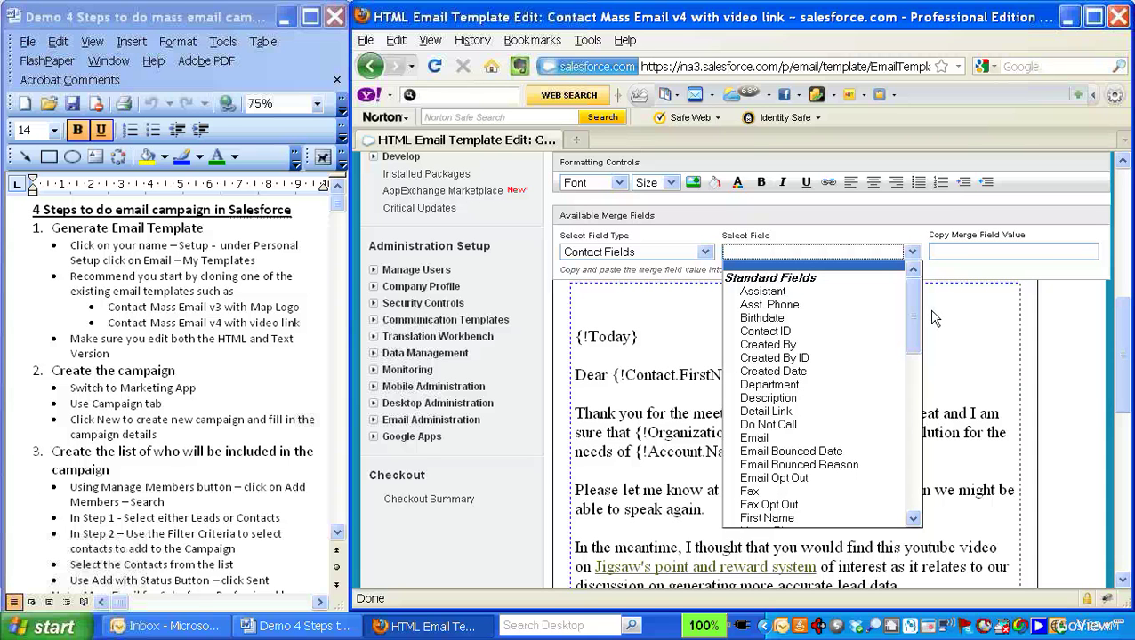
pyautogui.moveTo(925, 319); pyautogui.dragTo(928, 401)
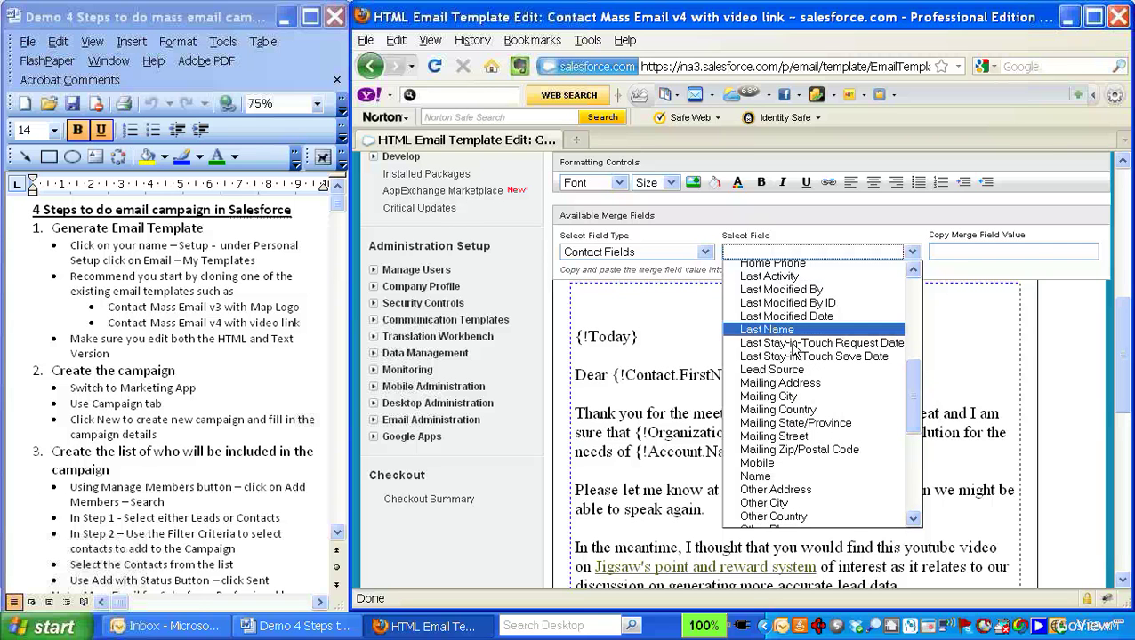
pyautogui.click(791, 333)
pyautogui.hotkey('ctrl', 'c')
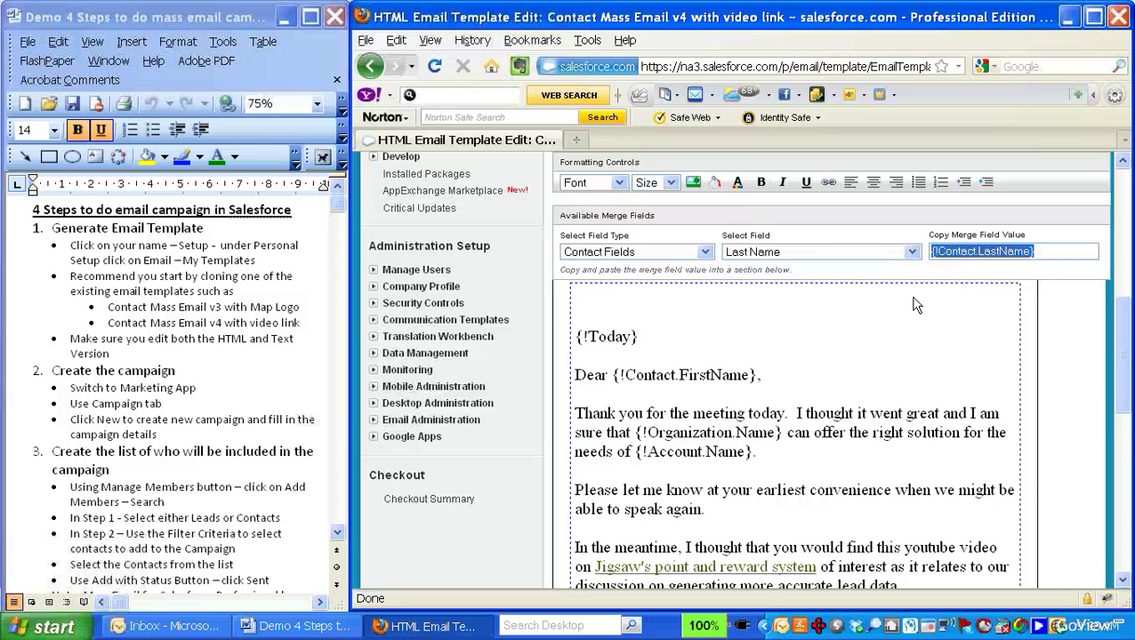
pyautogui.click(762, 378)
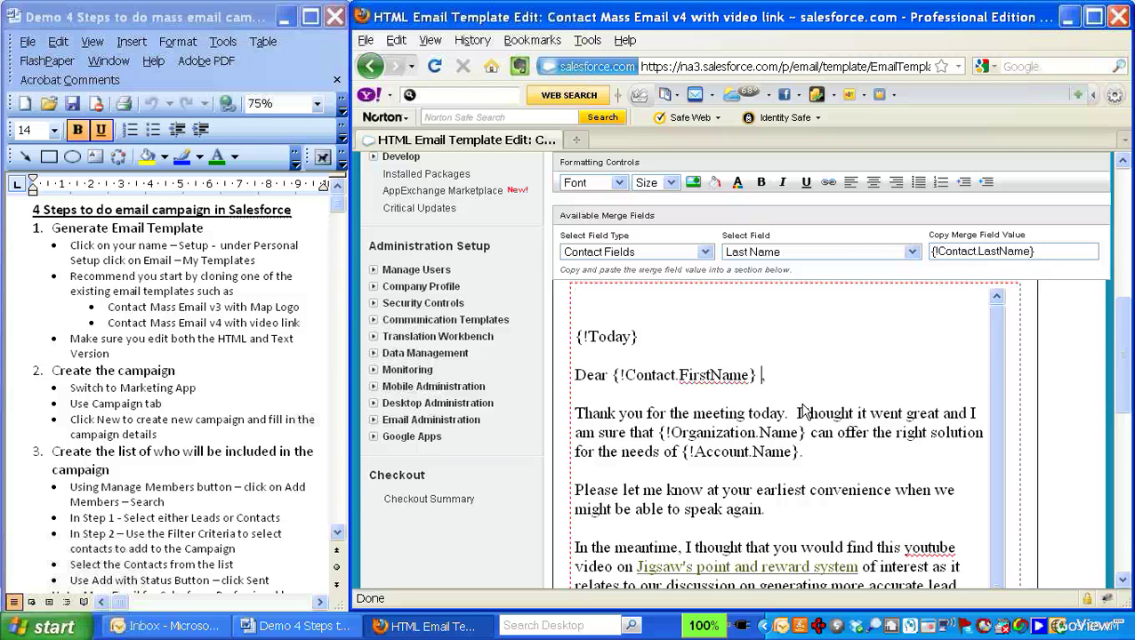
pyautogui.hotkey('ctrl', 'v')
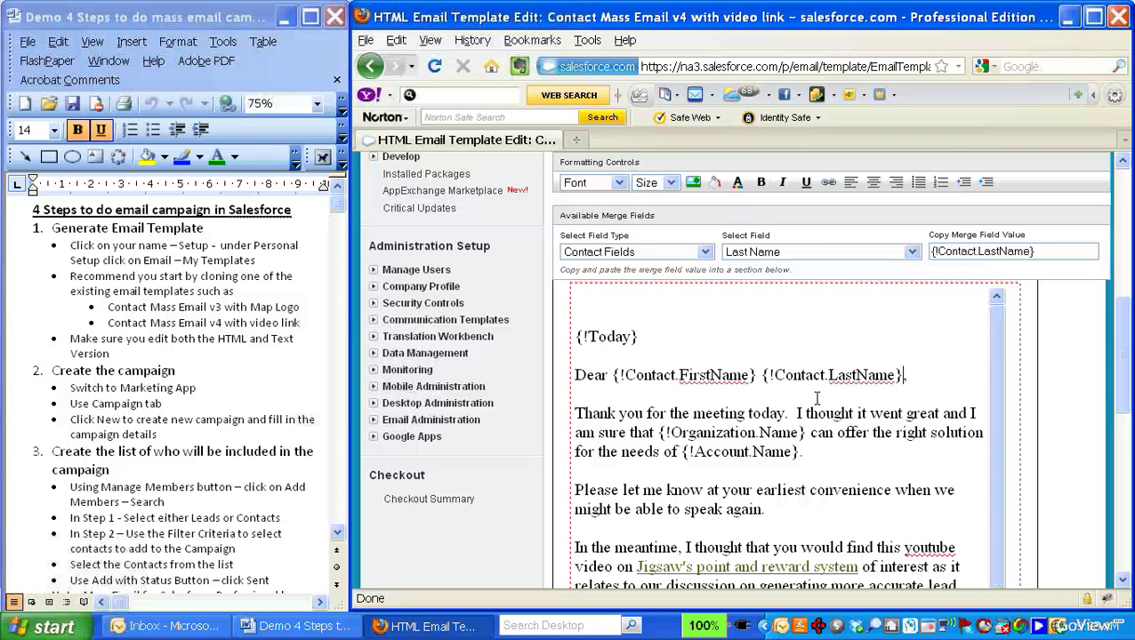
# Add 'white paper' after the 'speak again.' sentence, trying Insert Link on it but cancelling
pyautogui.scroll(-1, 817, 398)
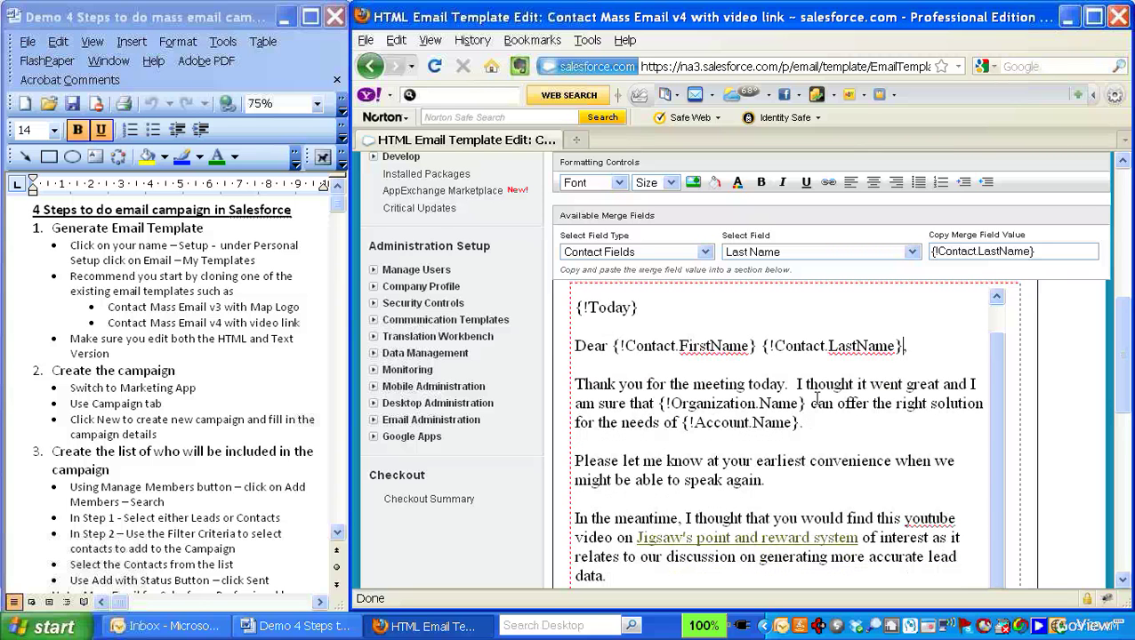
pyautogui.click(807, 496)
pyautogui.write('white pa')
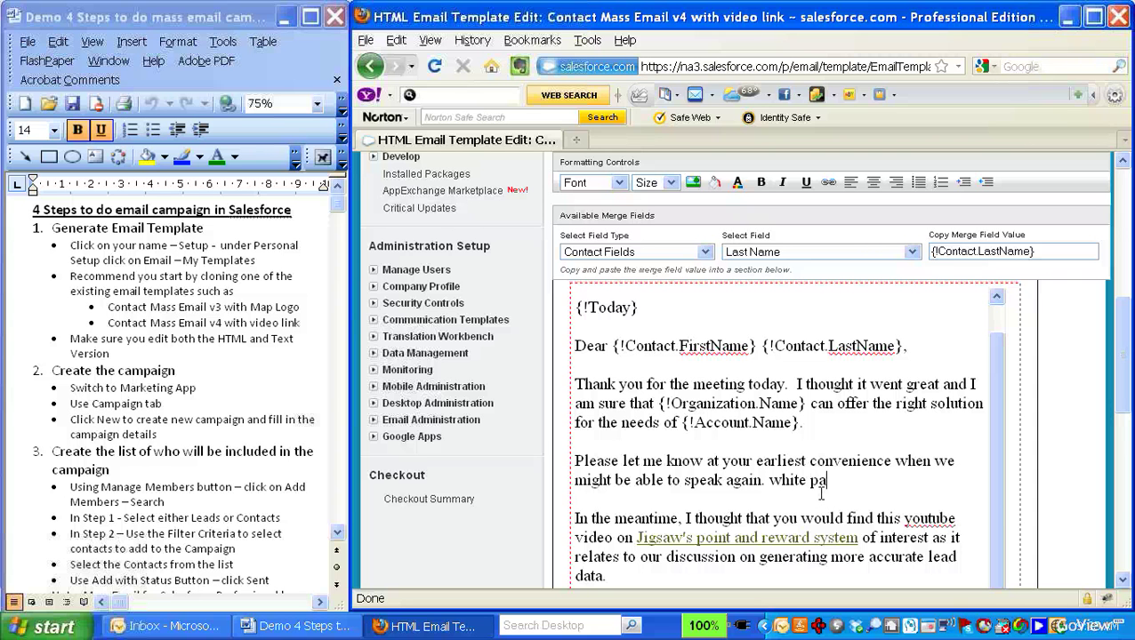
pyautogui.write('per')
pyautogui.moveTo(770, 487); pyautogui.dragTo(856, 497)
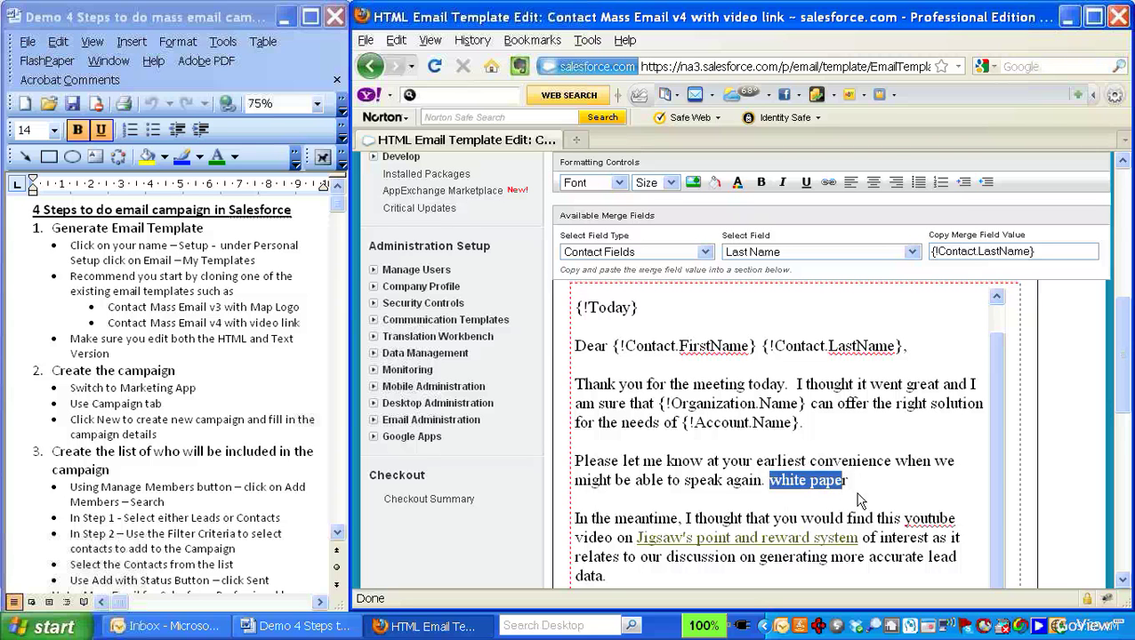
pyautogui.click(831, 187)
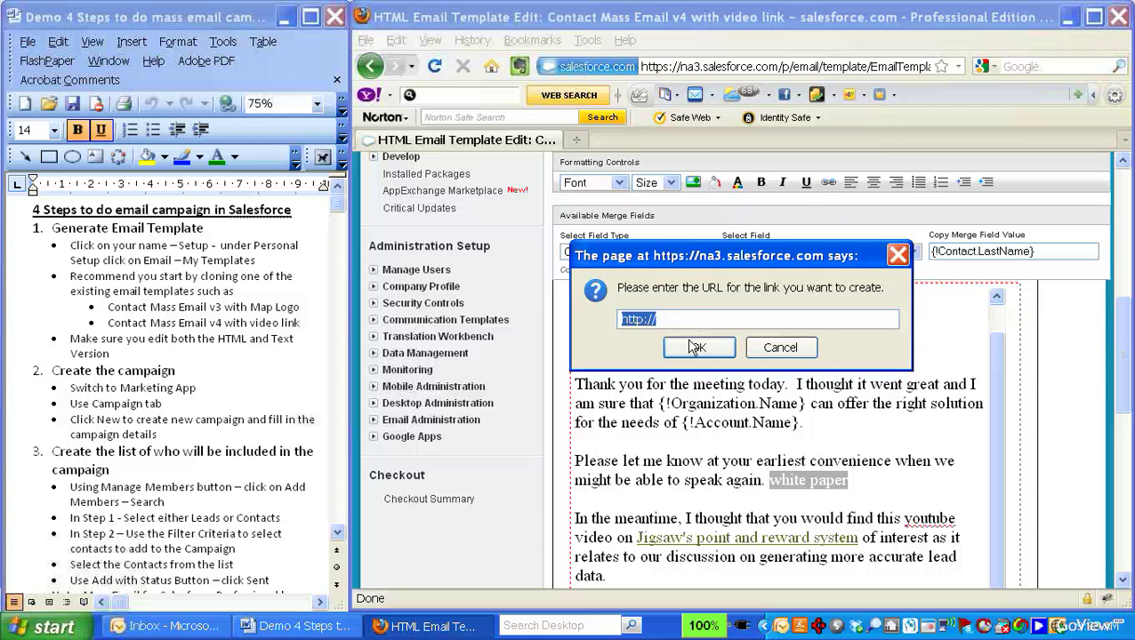
pyautogui.click(788, 348)
pyautogui.scroll(1, 836, 441)
pyautogui.scroll(5, 839, 438)
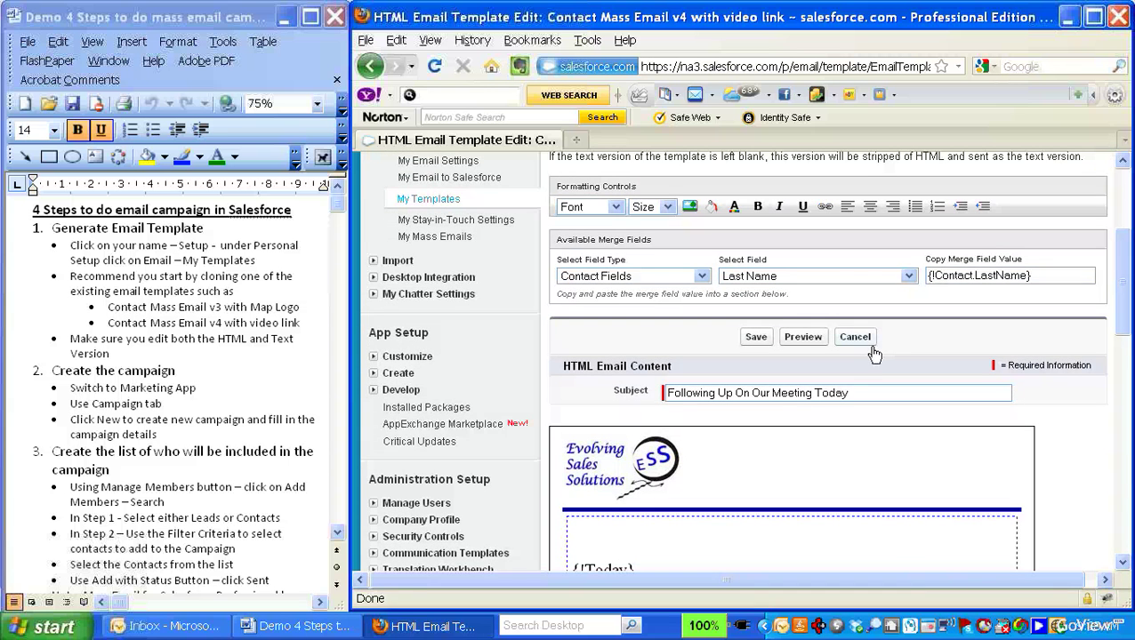
# Cancel the template edit and switch to the Marketing app's Campaigns home page
pyautogui.click(863, 340)
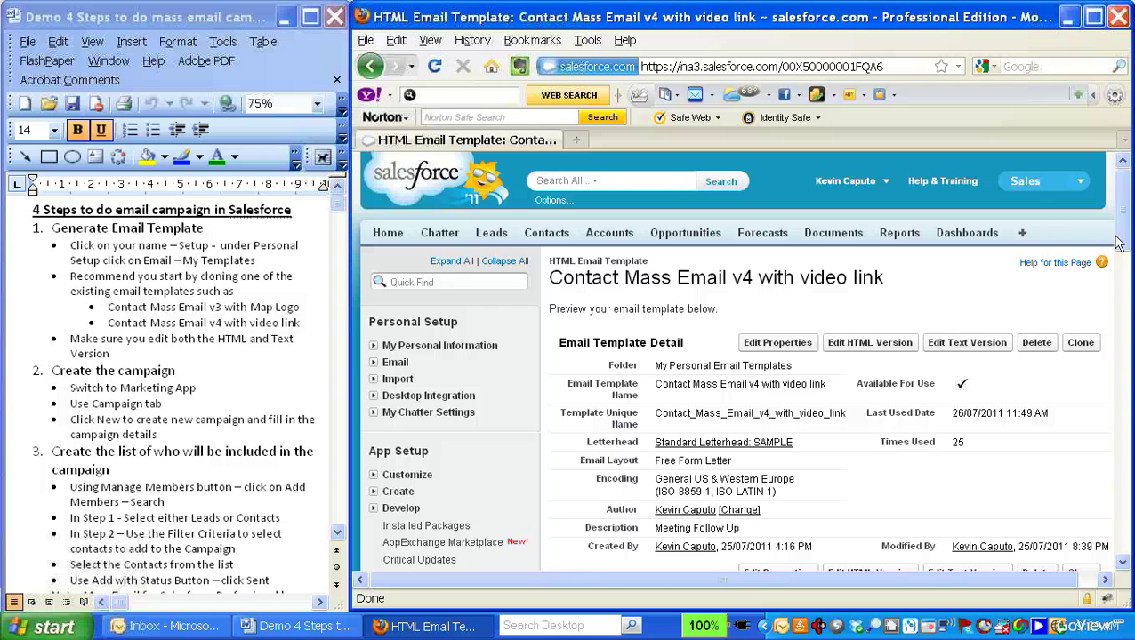
pyautogui.click(1027, 181)
pyautogui.click(988, 219)
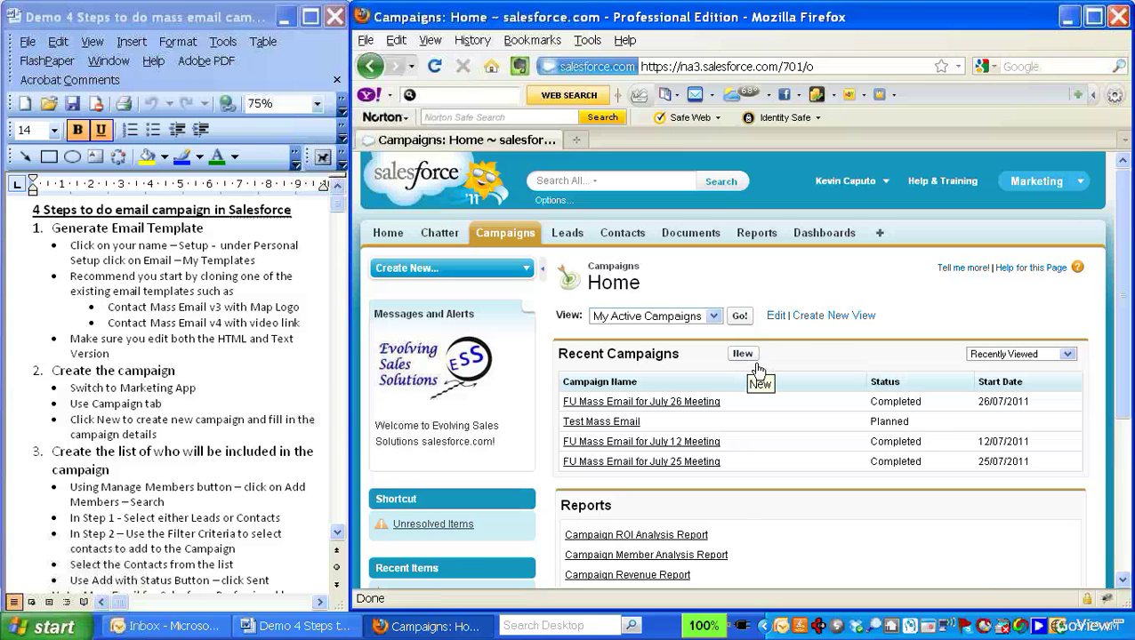
# Start a new campaign named 'FU Mass Email for July 27 Meeting'
pyautogui.click(749, 356)
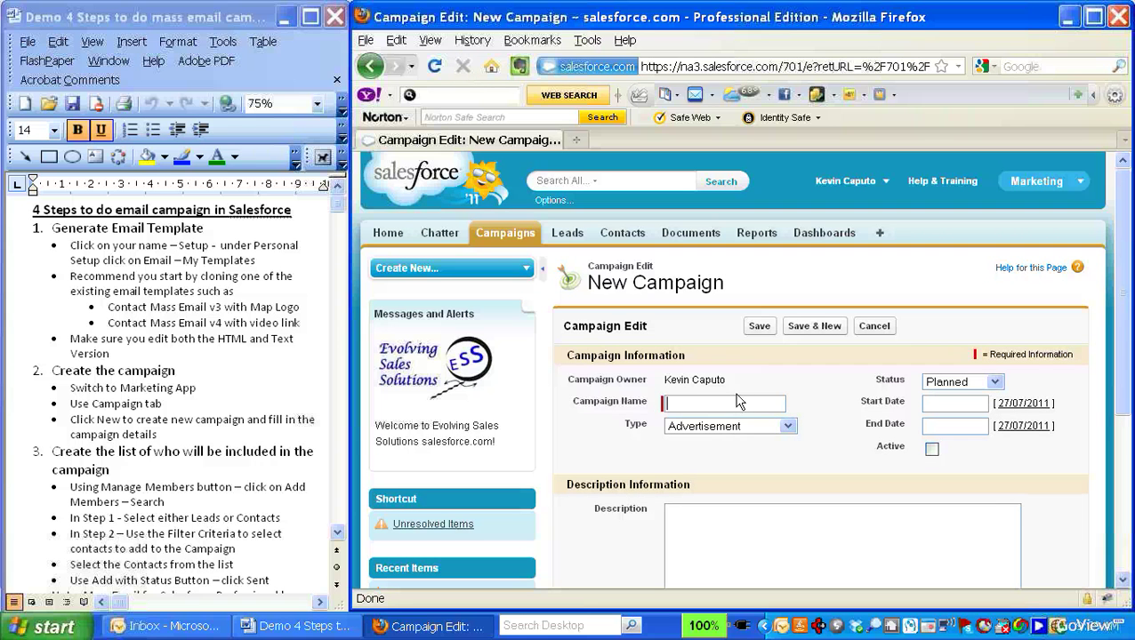
pyautogui.write('F')
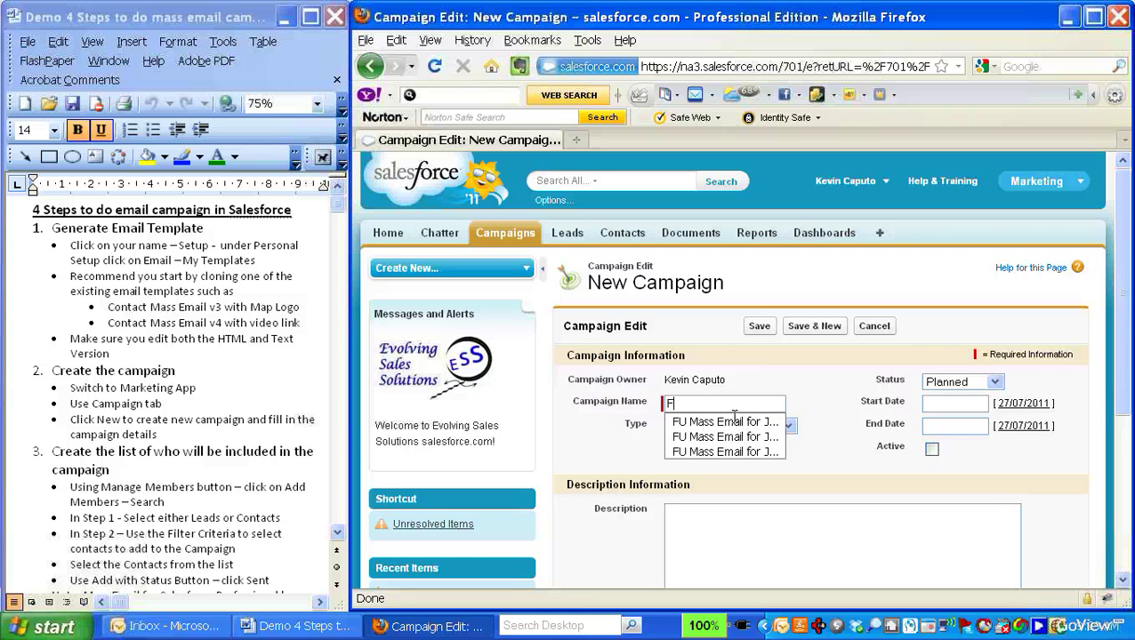
pyautogui.click(730, 428)
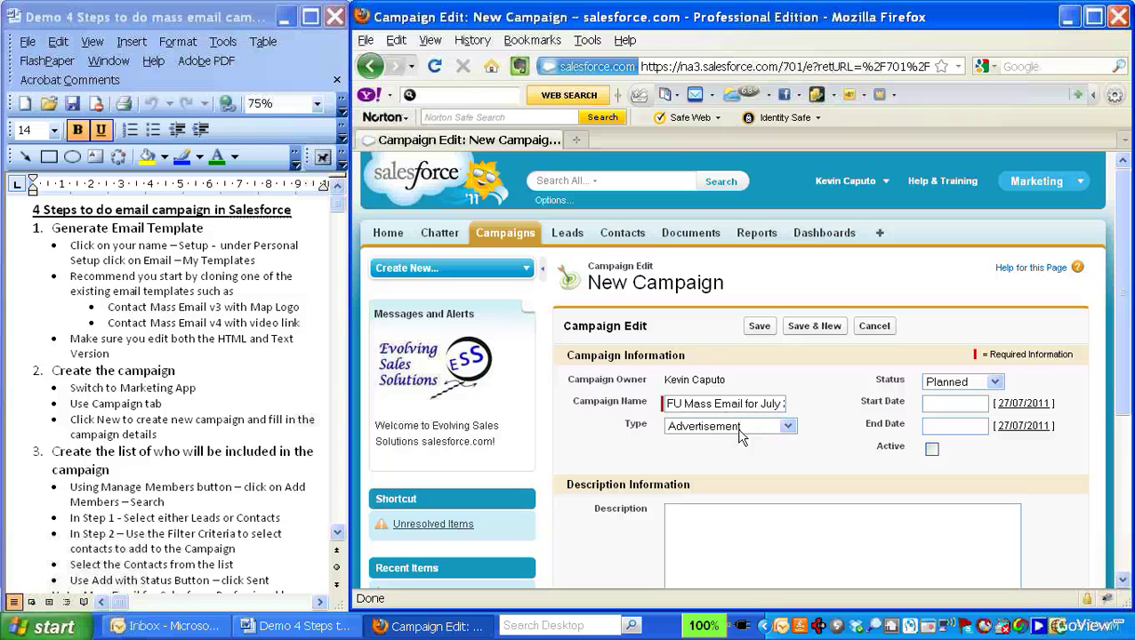
pyautogui.press('BackSpace')
pyautogui.press('Escape')
pyautogui.write('26 Mee')
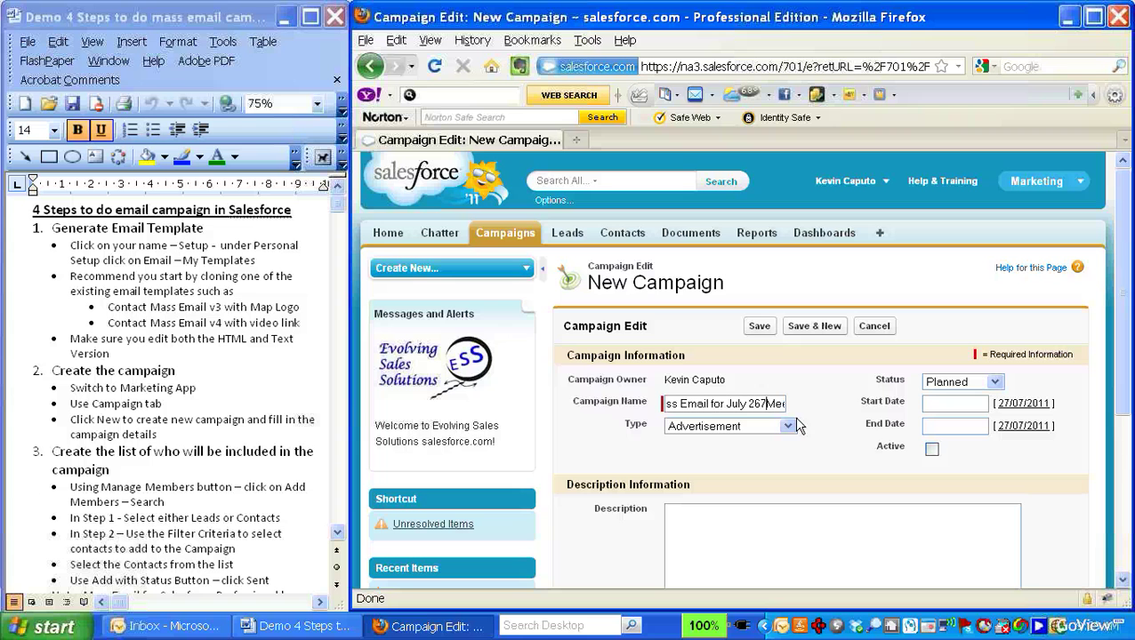
pyautogui.write('ting')
pyautogui.write('7')
pyautogui.press('End')
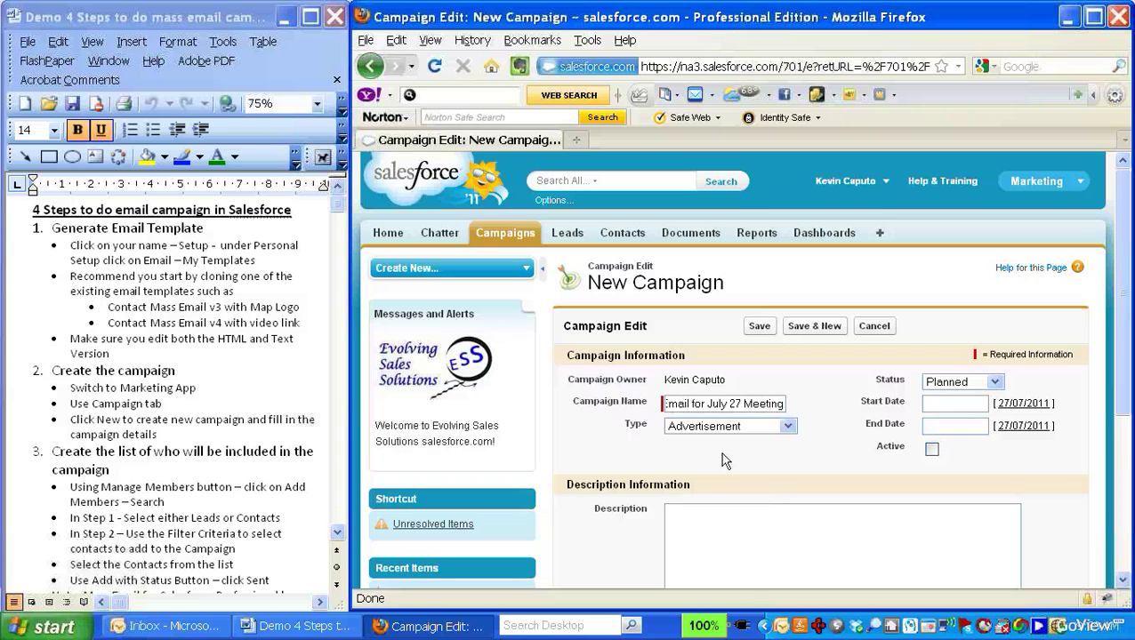
# Set status In Progress, start and end date 27/07/2011, and mark the campaign Active
pyautogui.click(994, 383)
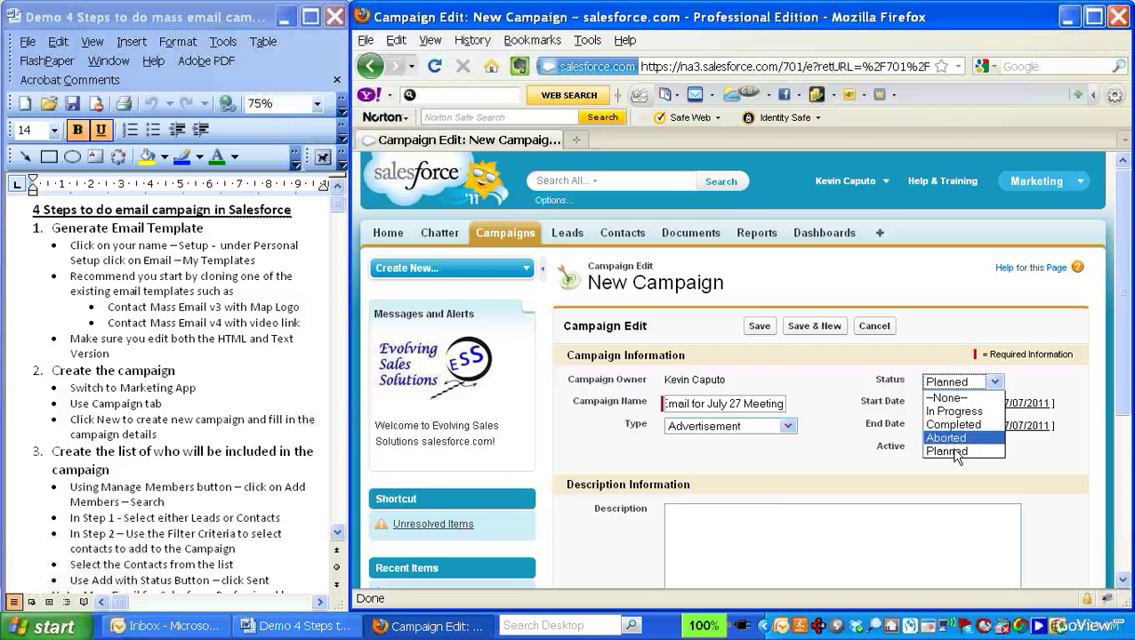
pyautogui.click(970, 413)
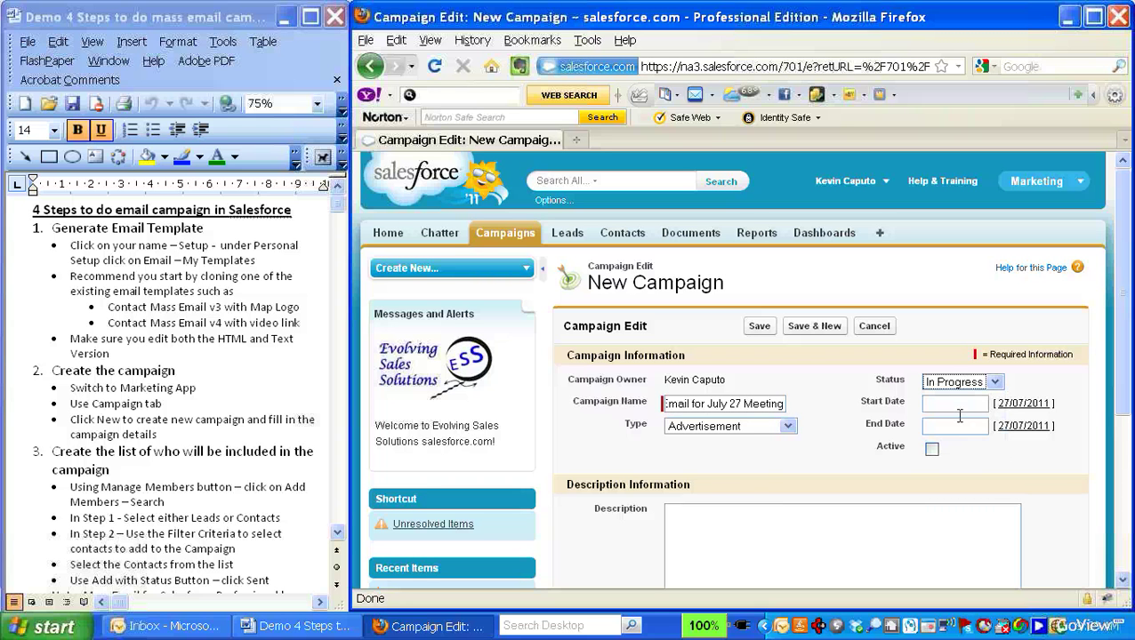
pyautogui.click(956, 405)
pyautogui.click(1014, 521)
pyautogui.click(955, 427)
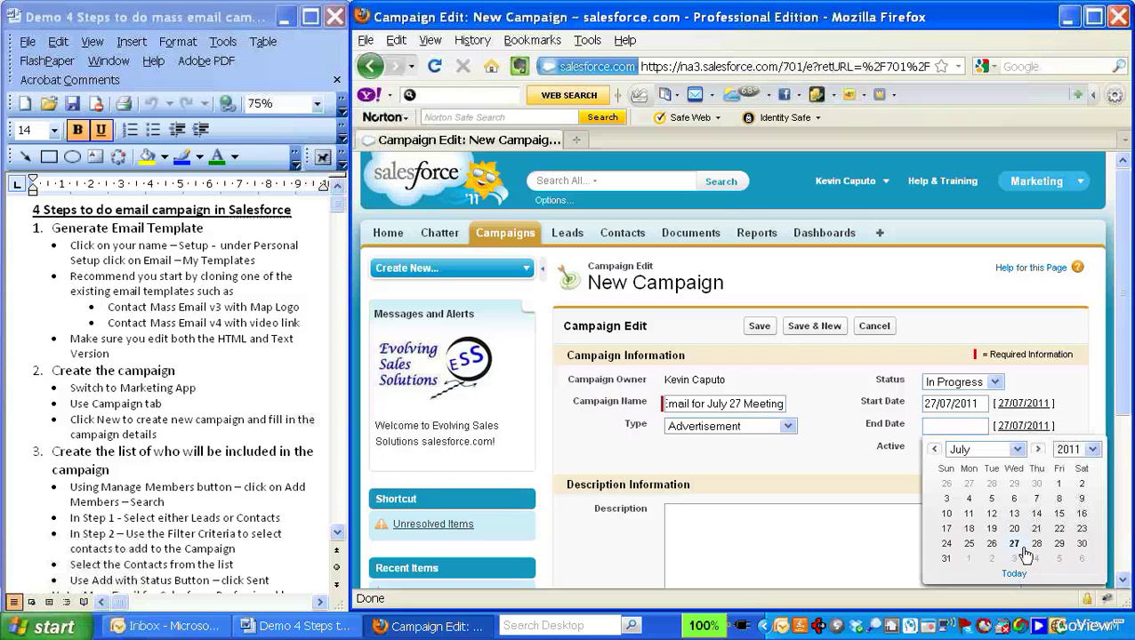
pyautogui.click(1016, 545)
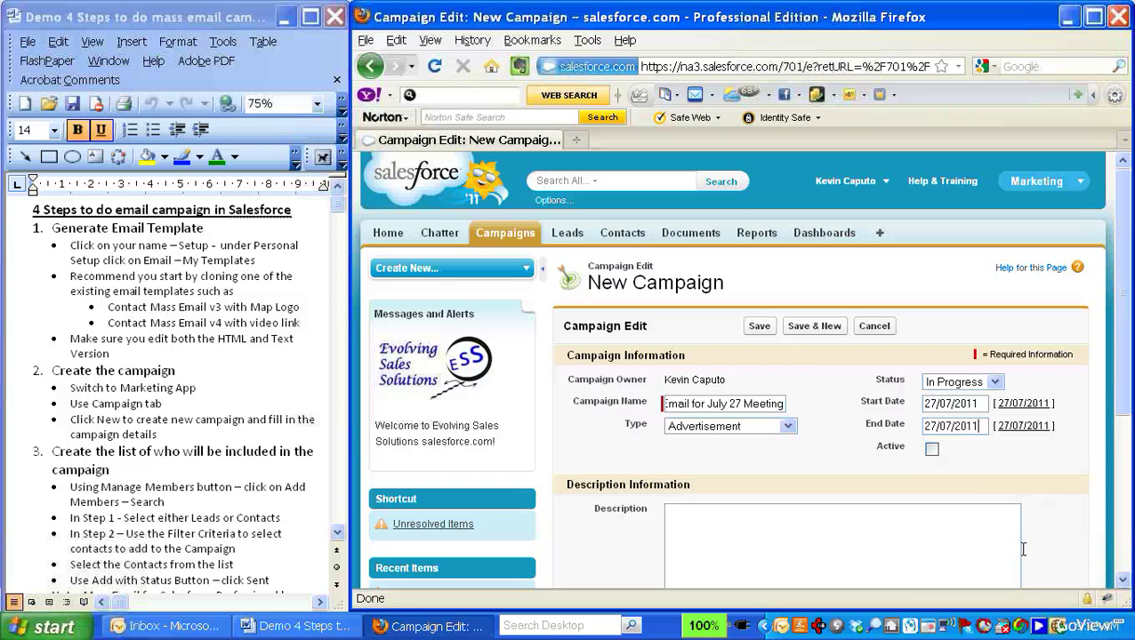
pyautogui.click(931, 449)
pyautogui.moveTo(1130, 333)
pyautogui.mouseDown()
pyautogui.moveTo(1126, 352)
pyautogui.moveTo(1134, 345)
pyautogui.mouseUp()
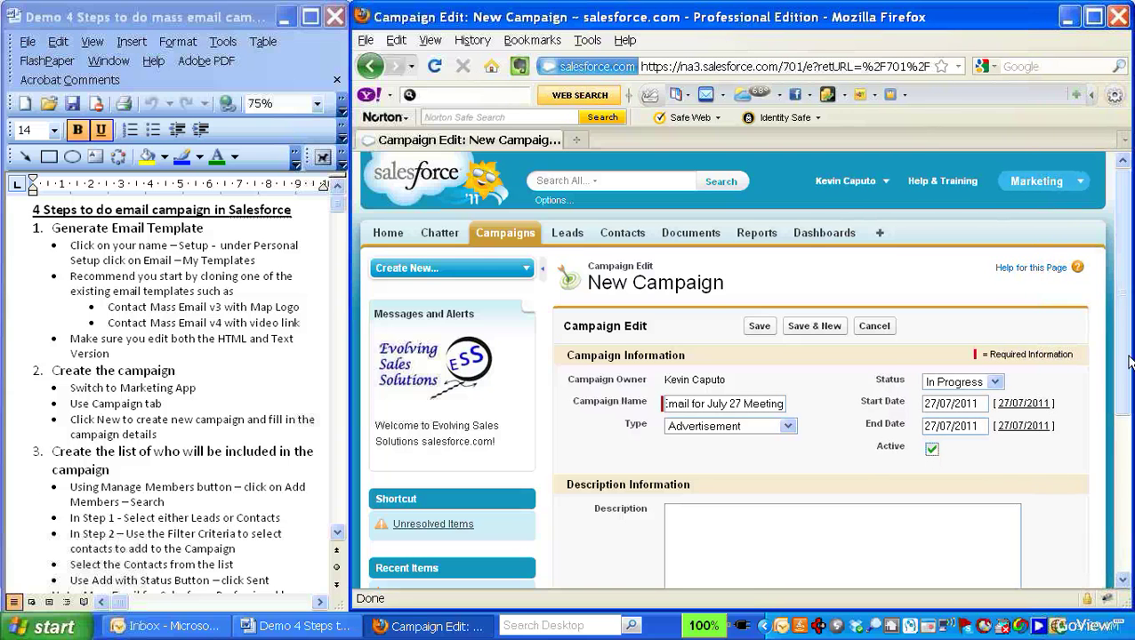
# Enter 3 for Num Sent and 66% for Expected Response
pyautogui.scroll(-4, 1124, 356)
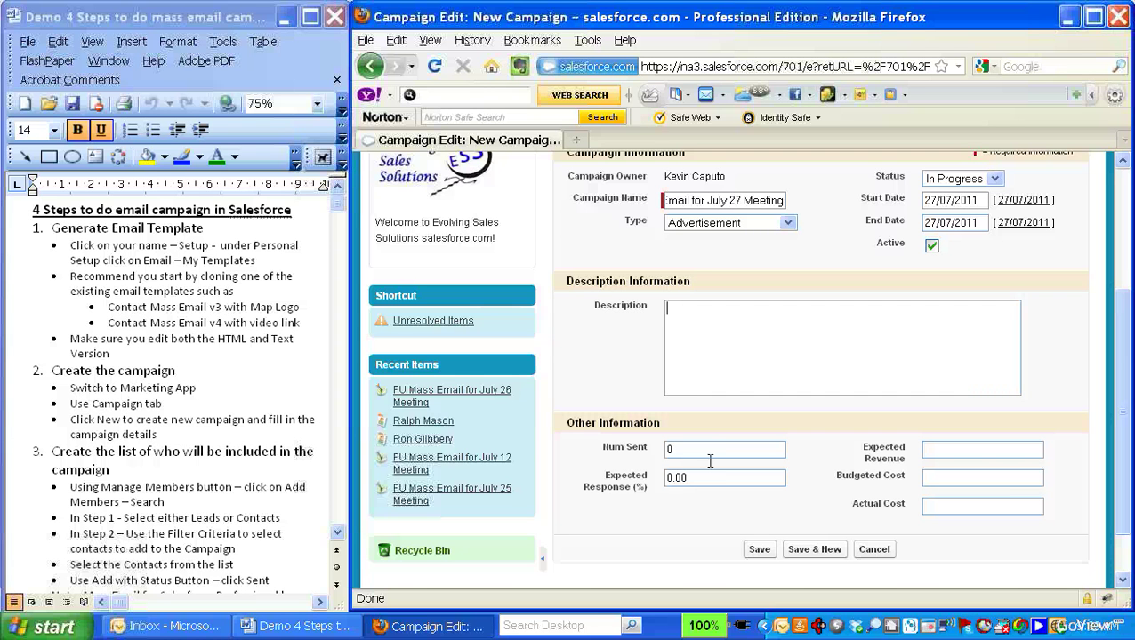
pyautogui.doubleClick(673, 451)
pyautogui.write('3')
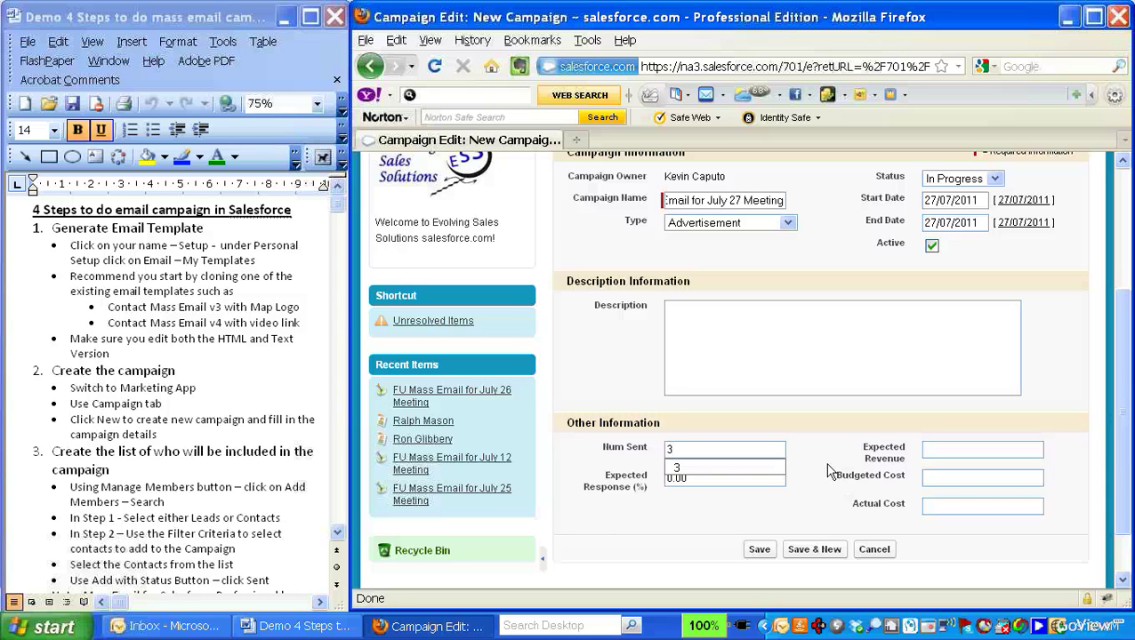
pyautogui.click(832, 470)
pyautogui.doubleClick(717, 485)
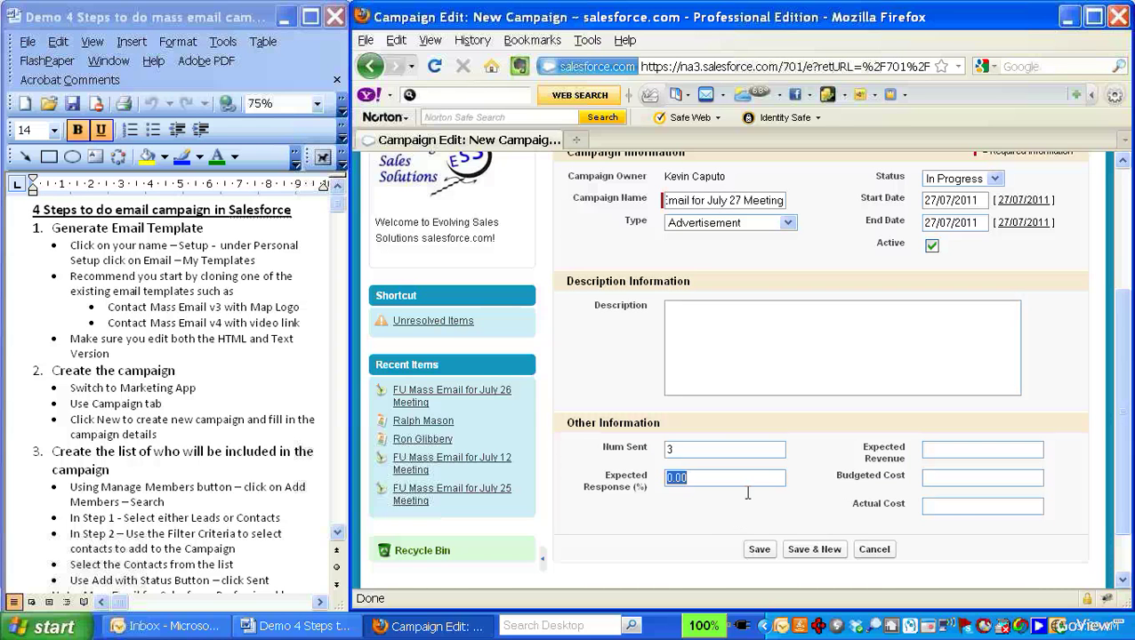
pyautogui.press('Left')
pyautogui.press('Right')
pyautogui.press('BackSpace')
pyautogui.write('6')
# Enter Expected Revenue 2500 and Budgeted Cost 100
pyautogui.press('Tab')
pyautogui.write('2500')
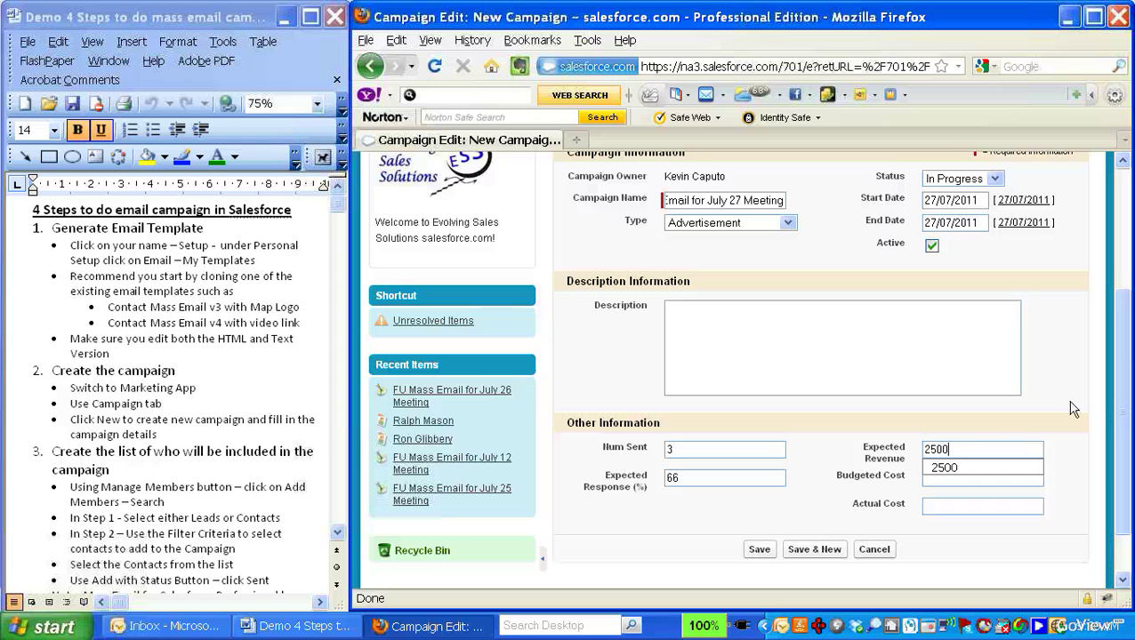
pyautogui.press('Tab')
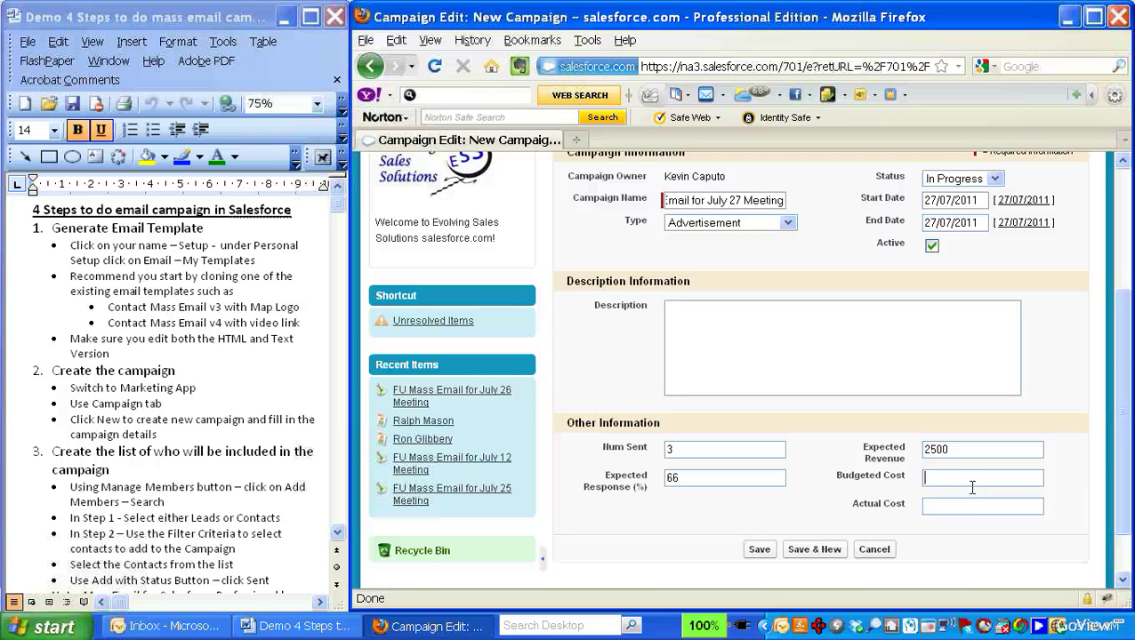
pyautogui.write('100')
# Save the campaign and choose Manage Members > Add Members - Search
pyautogui.click(763, 551)
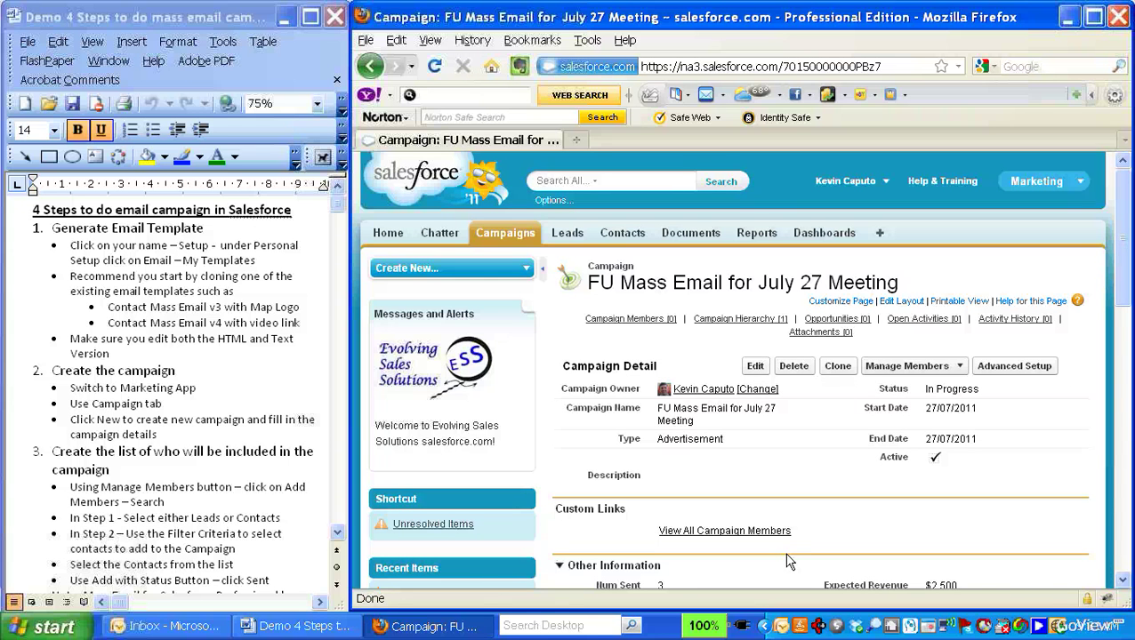
pyautogui.click(350, 534)
pyautogui.scroll(-4, 350, 534)
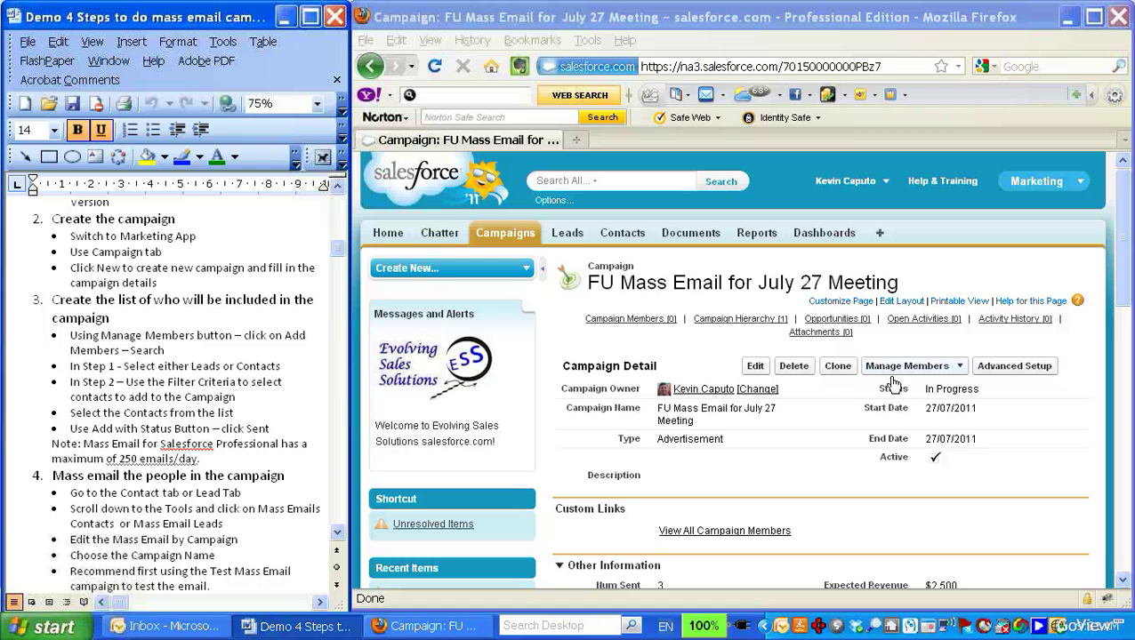
pyautogui.click(934, 377)
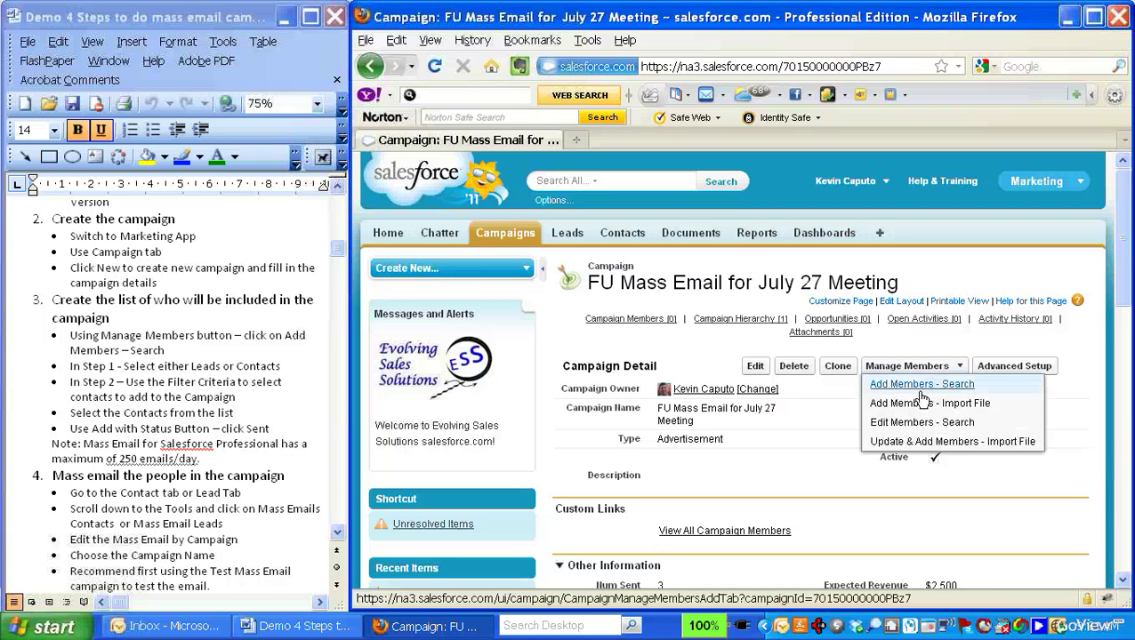
pyautogui.click(889, 393)
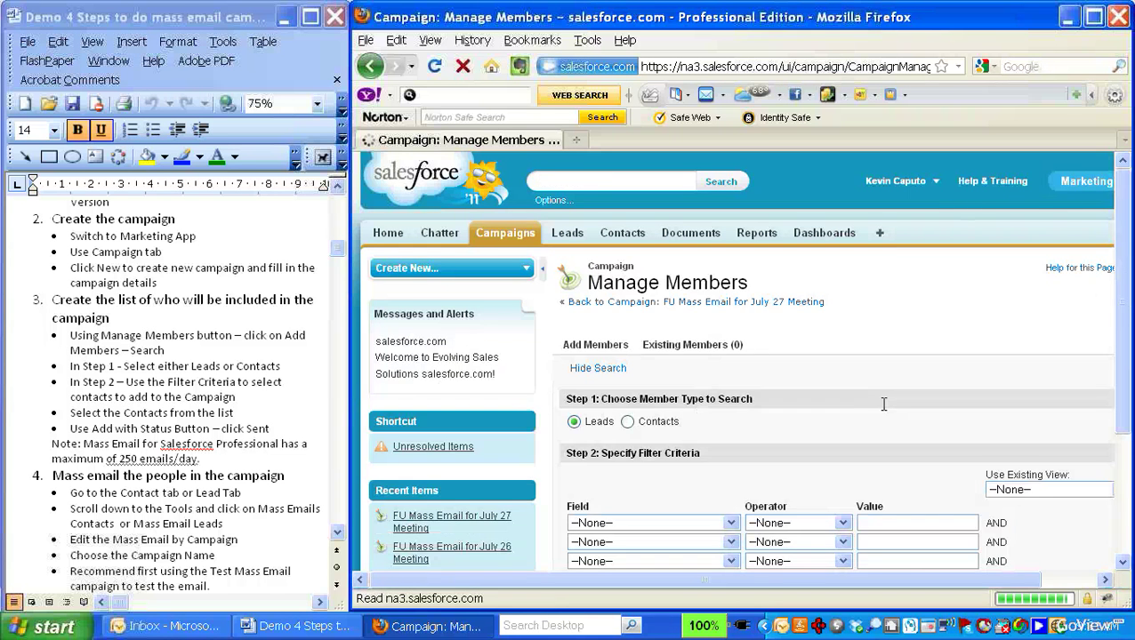
# Search contacts filtered by Account Name equals Kleer
pyautogui.click(627, 422)
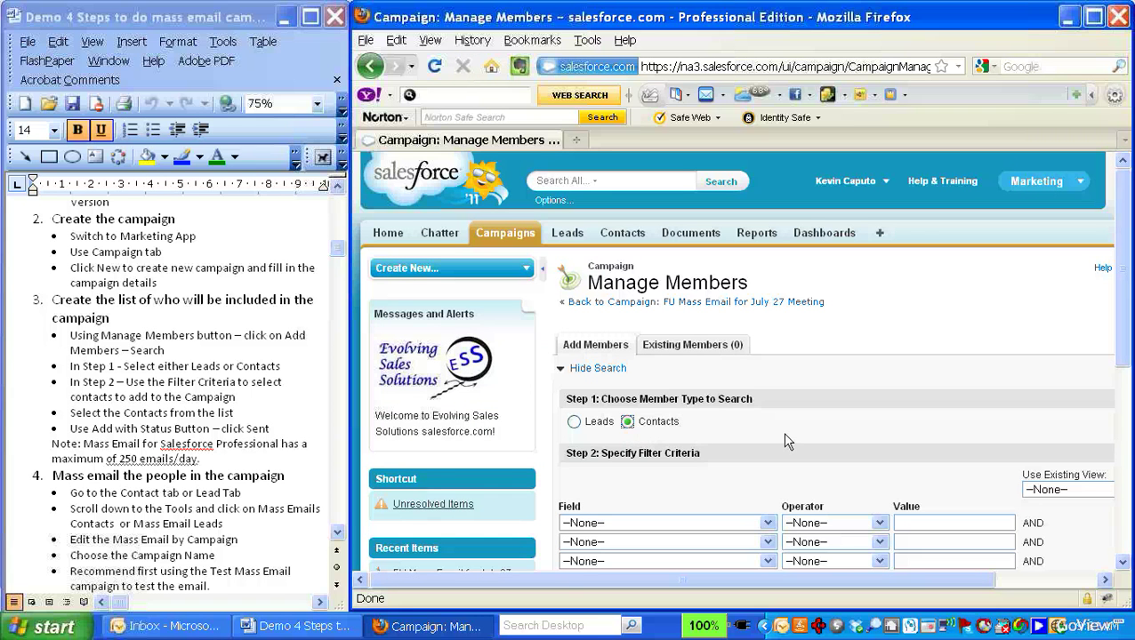
pyautogui.moveTo(1124, 290); pyautogui.dragTo(1098, 374)
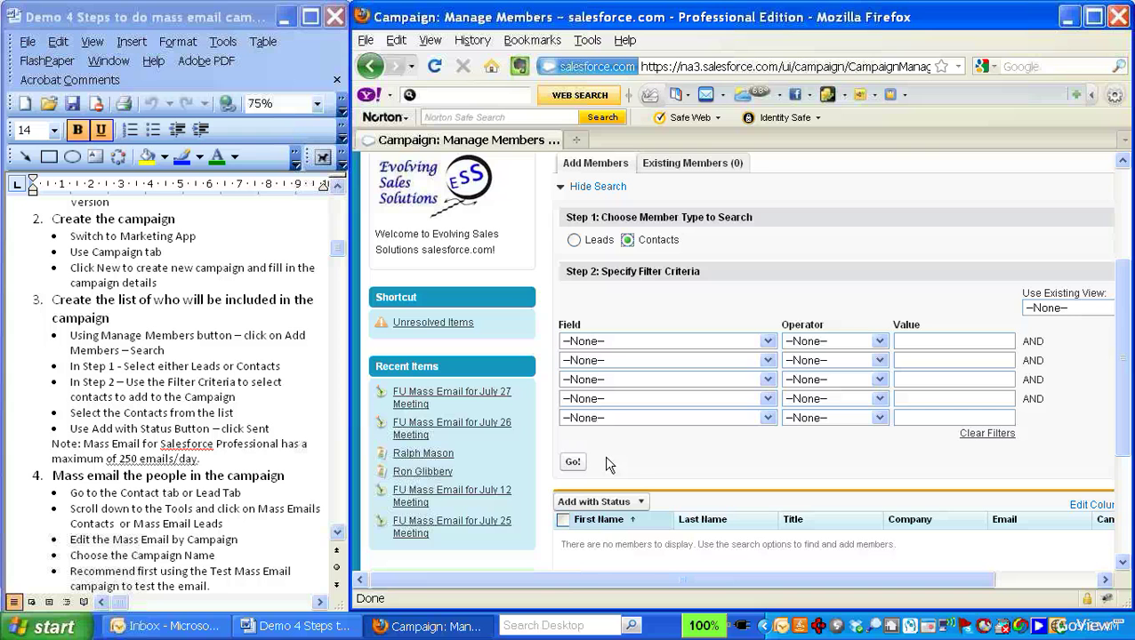
pyautogui.click(768, 343)
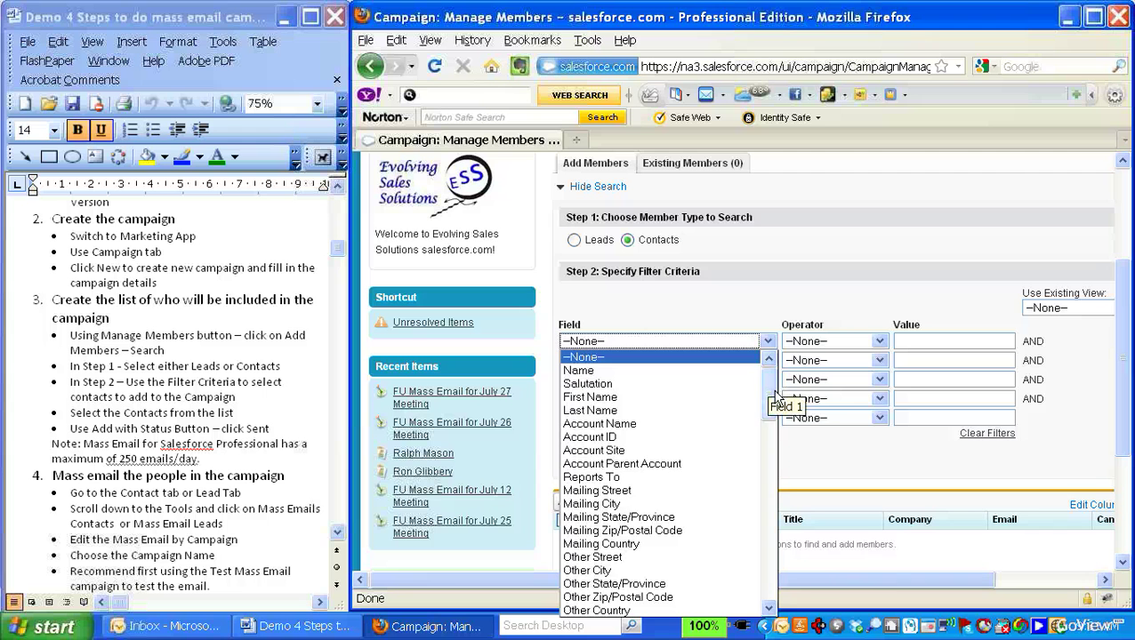
pyautogui.moveTo(772, 401)
pyautogui.mouseDown()
pyautogui.moveTo(772, 458)
pyautogui.moveTo(787, 405)
pyautogui.mouseUp()
pyautogui.click(639, 374)
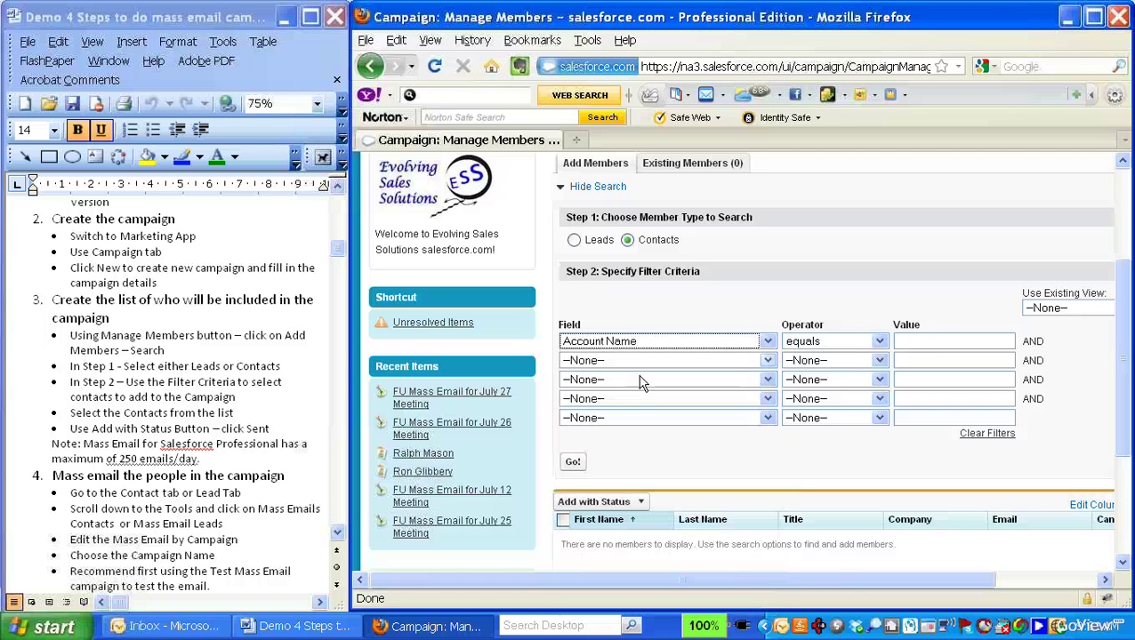
pyautogui.click(916, 343)
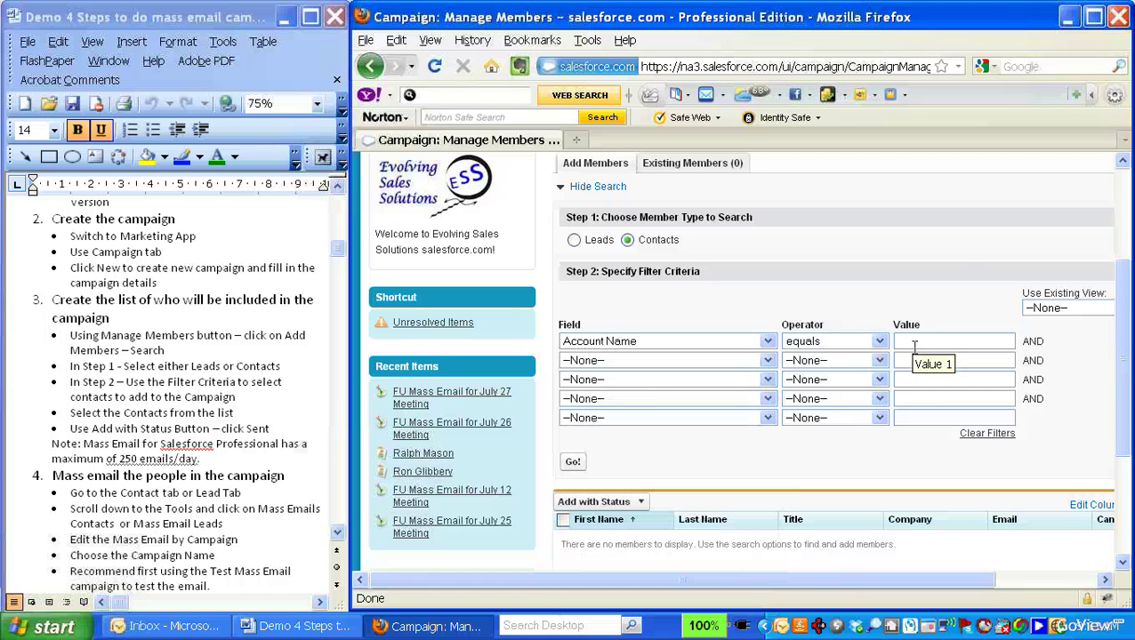
pyautogui.write('K')
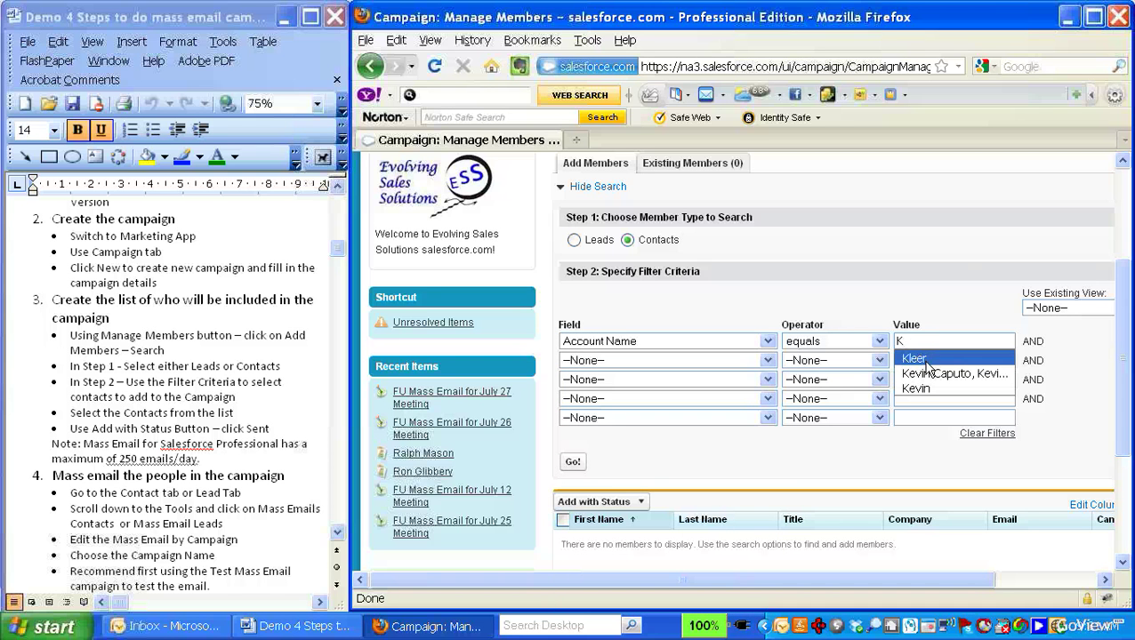
pyautogui.click(927, 364)
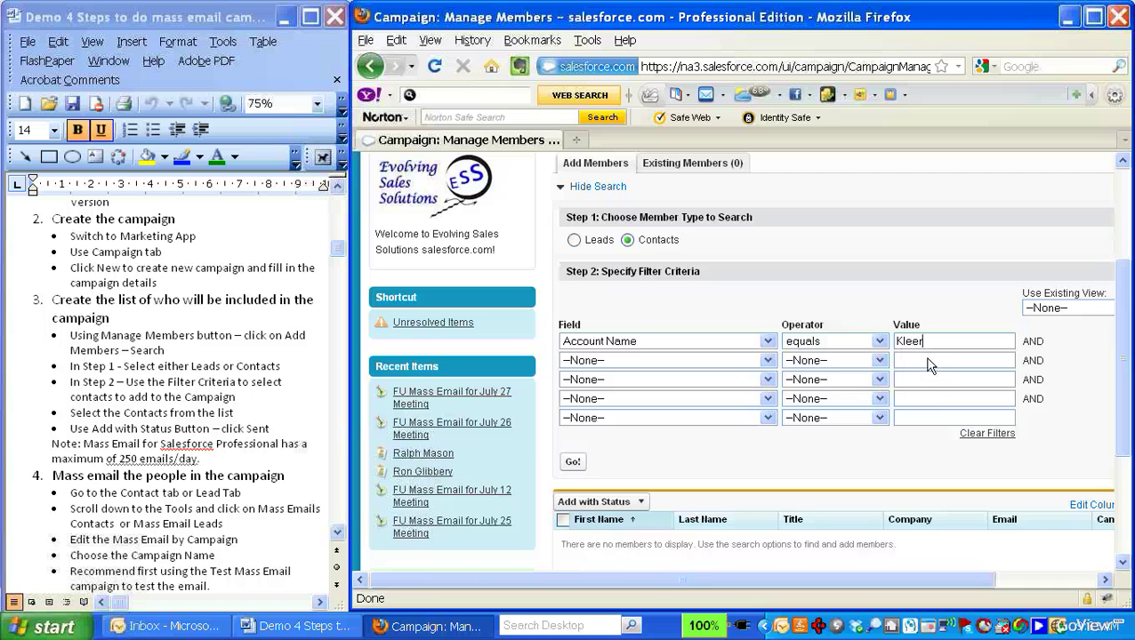
pyautogui.click(577, 465)
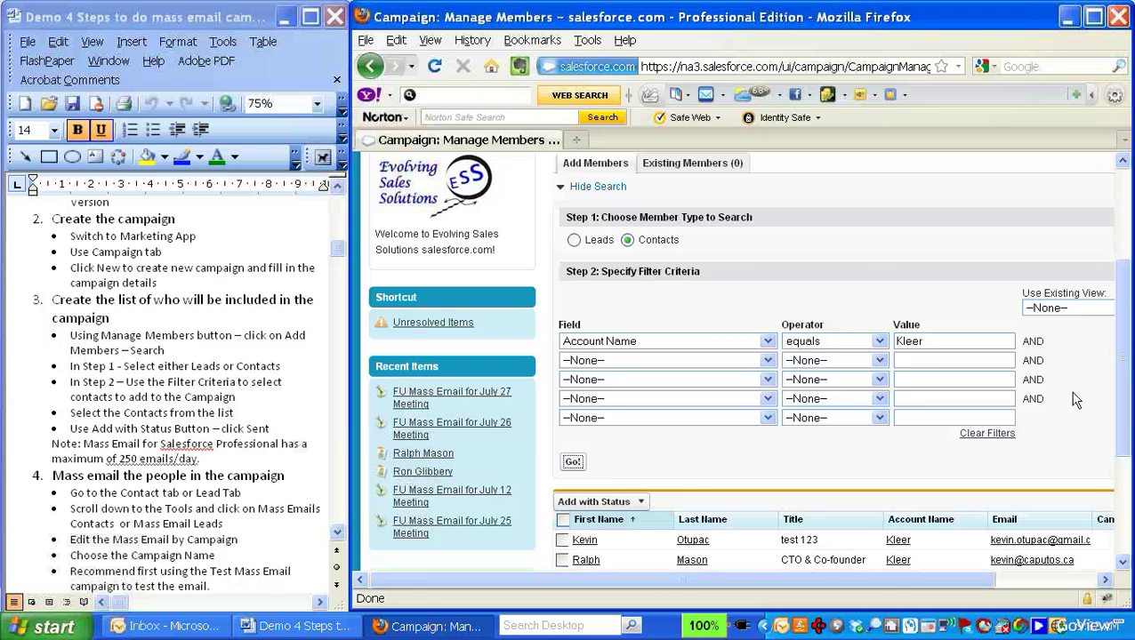
# Select all three Kleer contacts and add them to the campaign with status Sent
pyautogui.scroll(-3, 1128, 311)
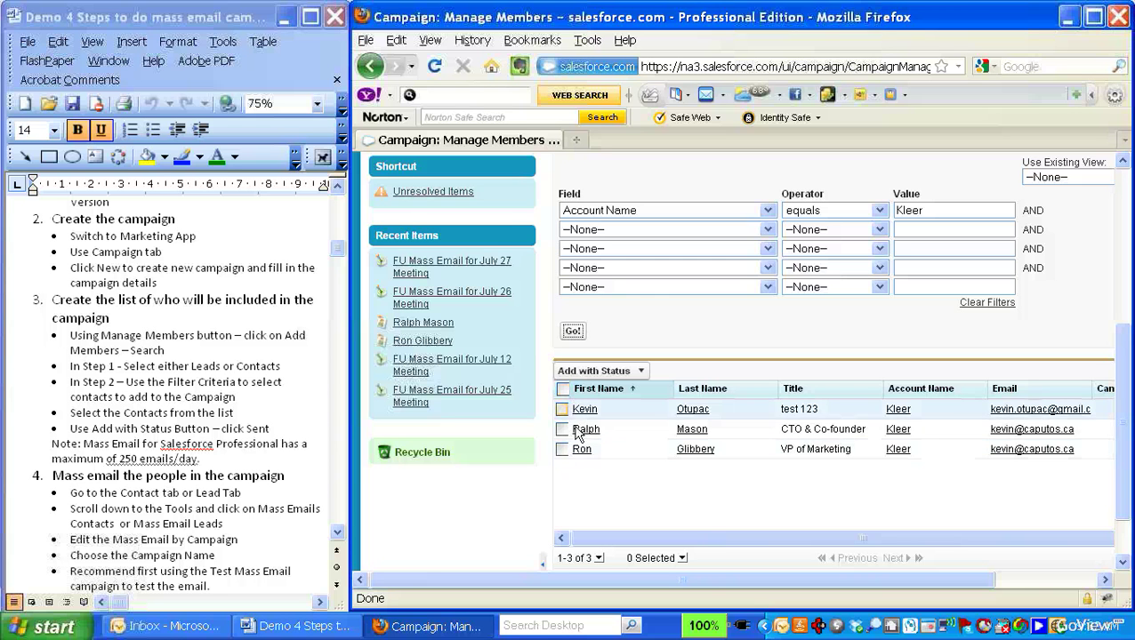
pyautogui.click(564, 428)
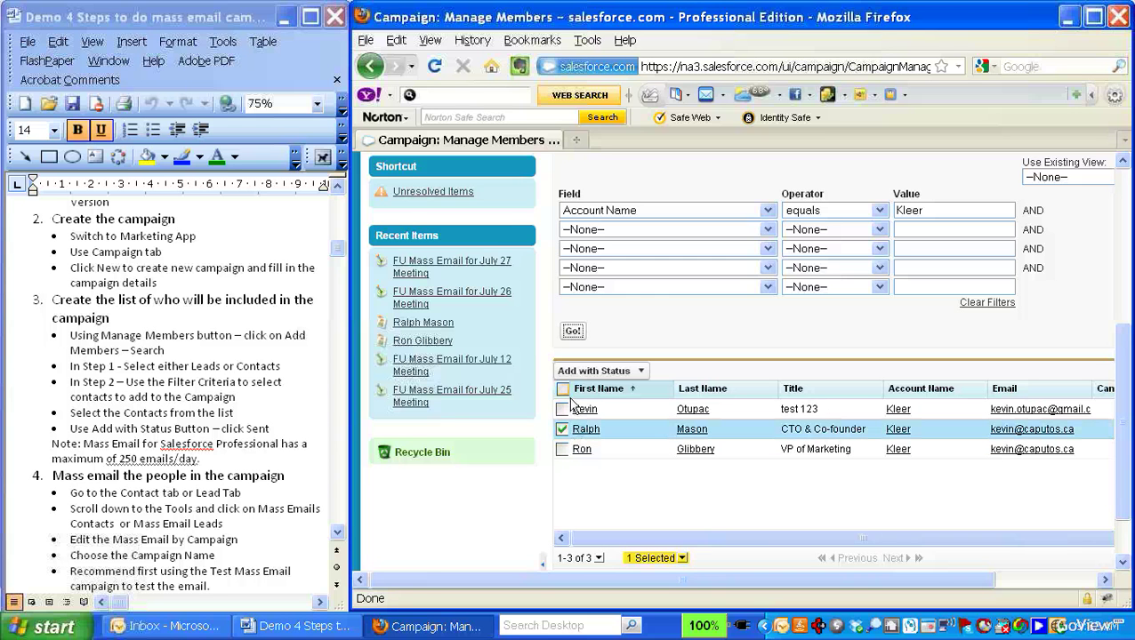
pyautogui.click(564, 390)
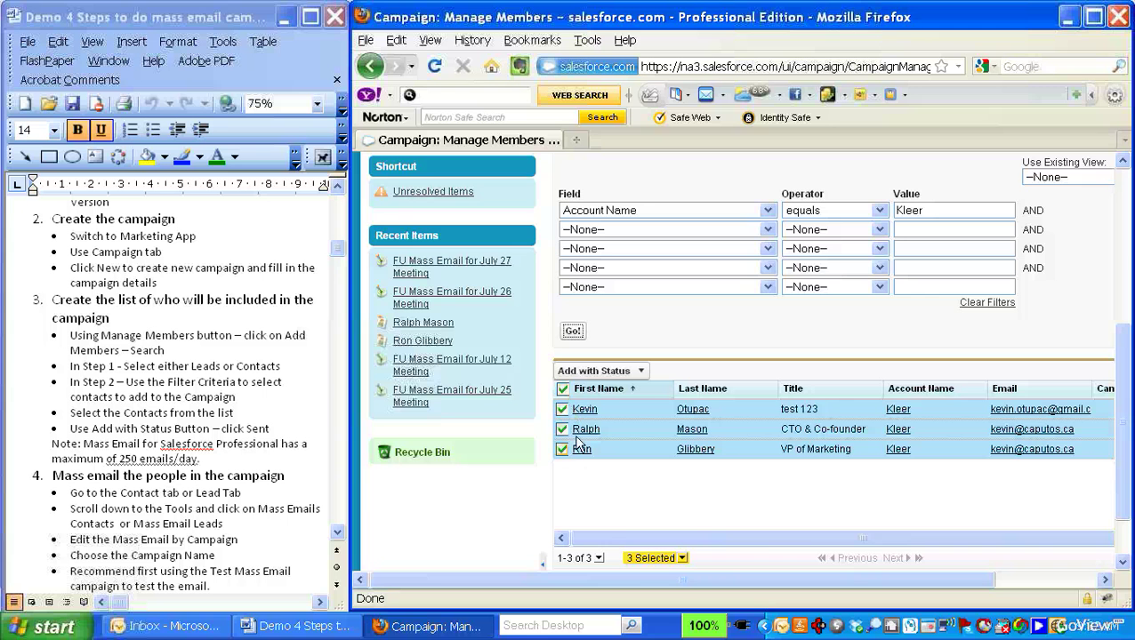
pyautogui.scroll(5, 777, 498)
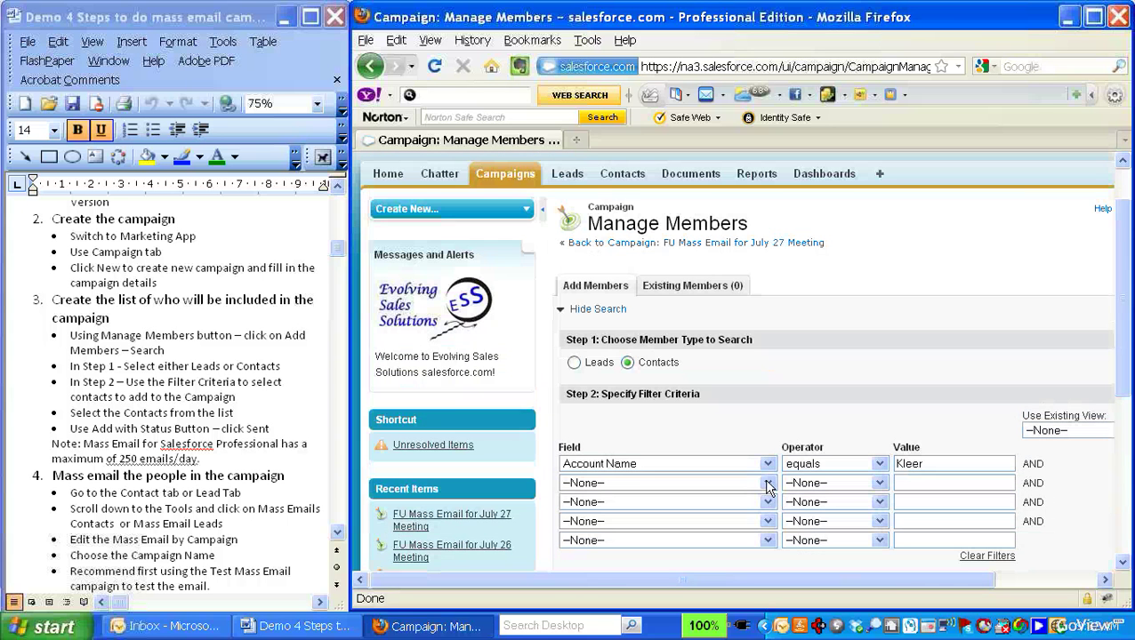
pyautogui.scroll(-3, 764, 489)
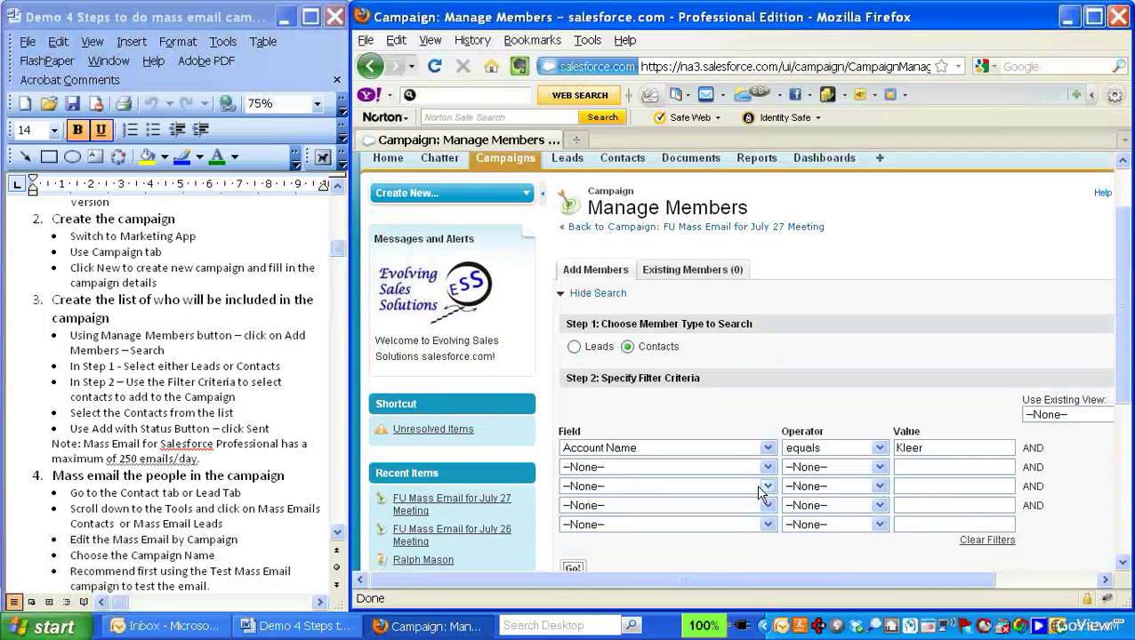
pyautogui.scroll(-4, 761, 496)
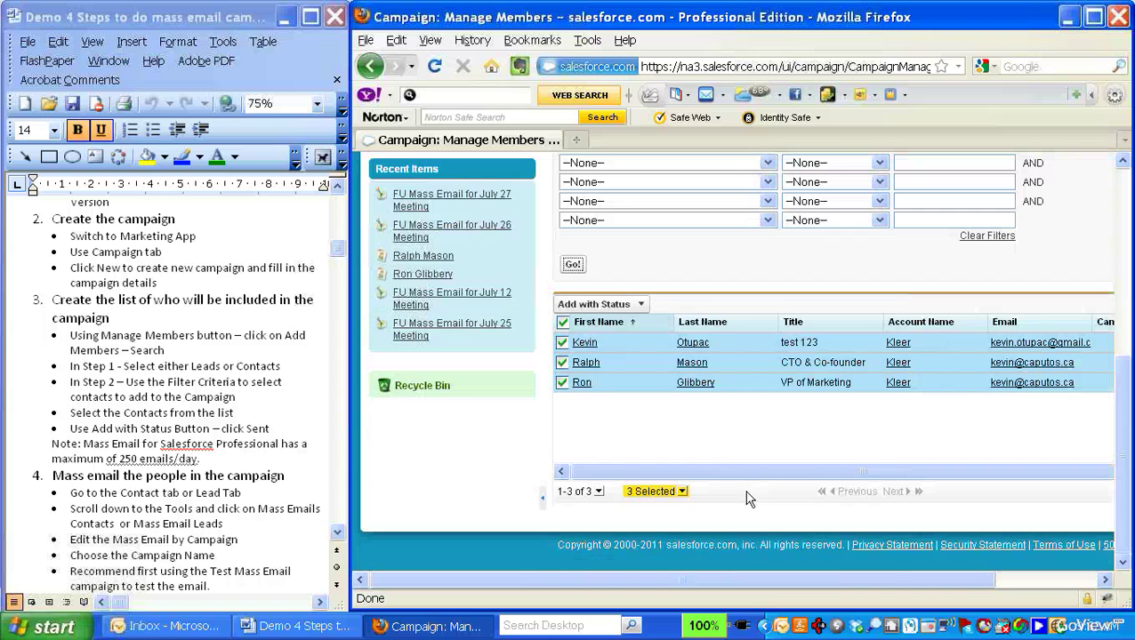
pyautogui.scroll(3, 747, 498)
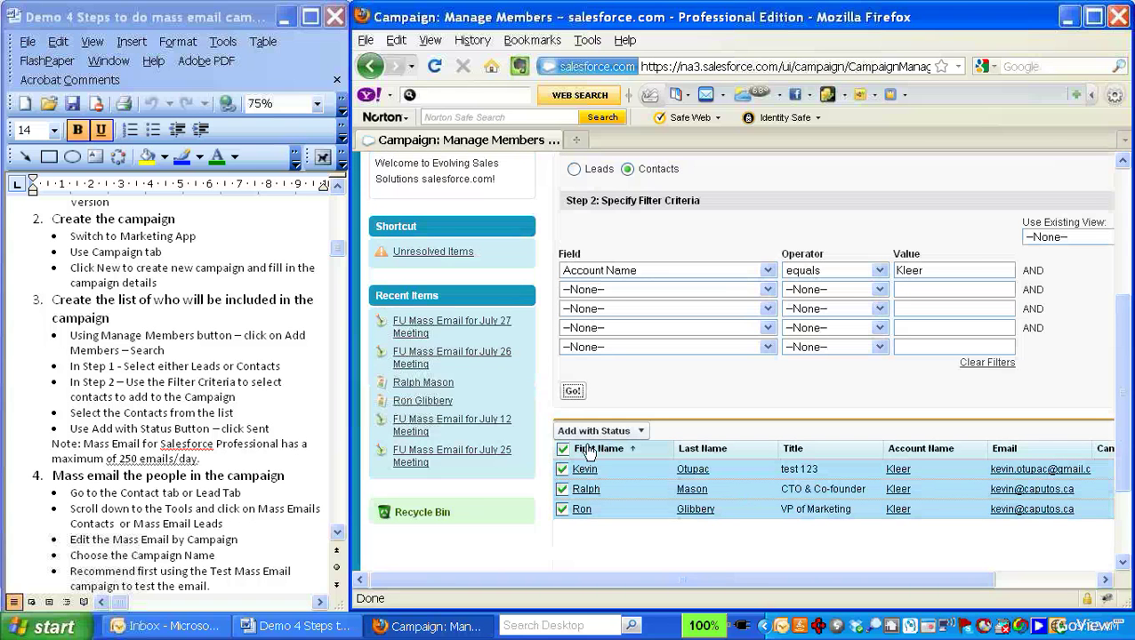
pyautogui.click(594, 431)
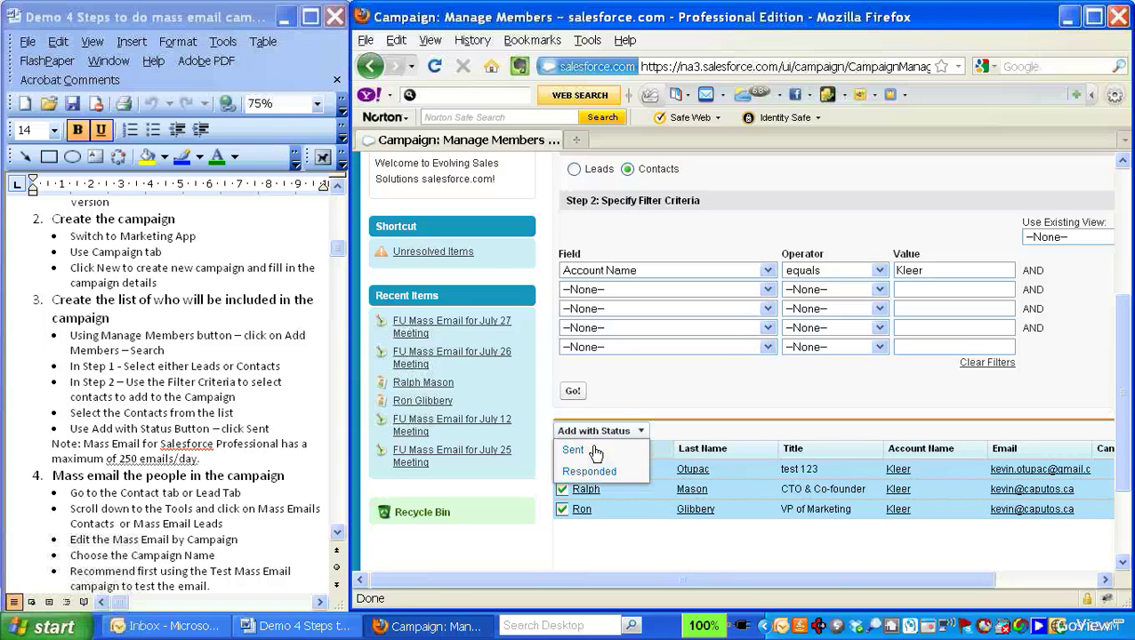
pyautogui.click(576, 452)
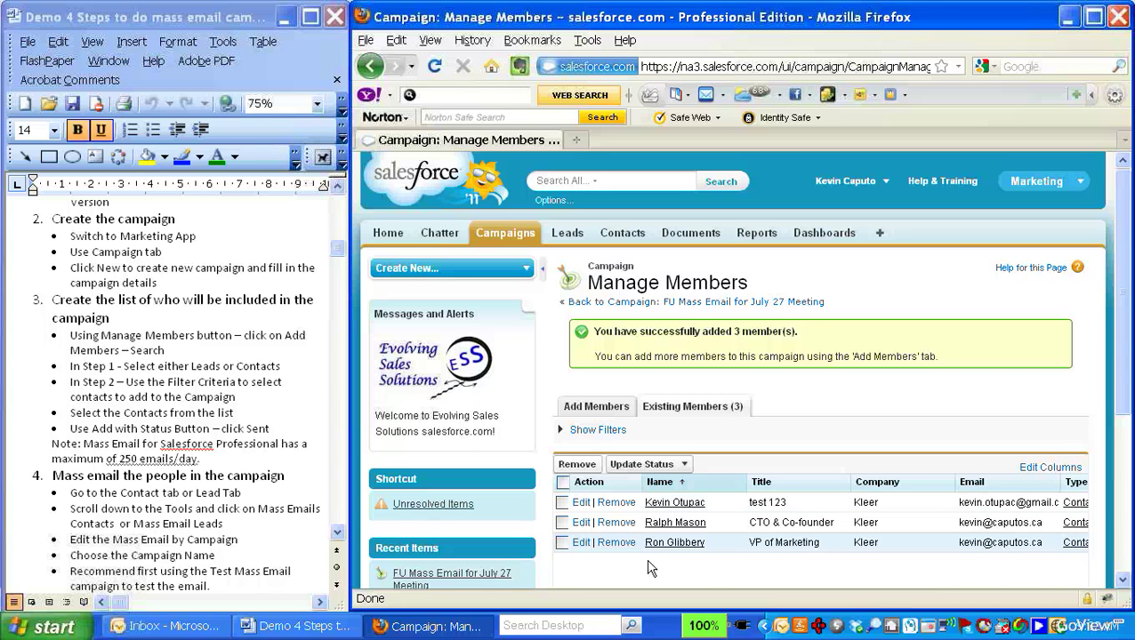
pyautogui.click(336, 531)
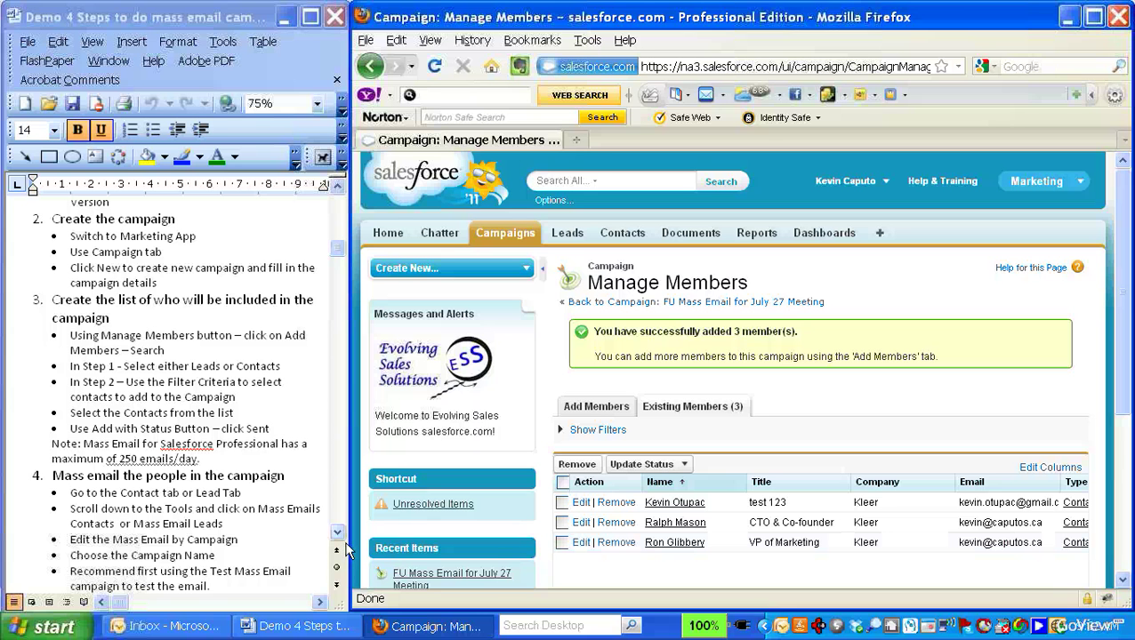
pyautogui.scroll(-2, 351, 550)
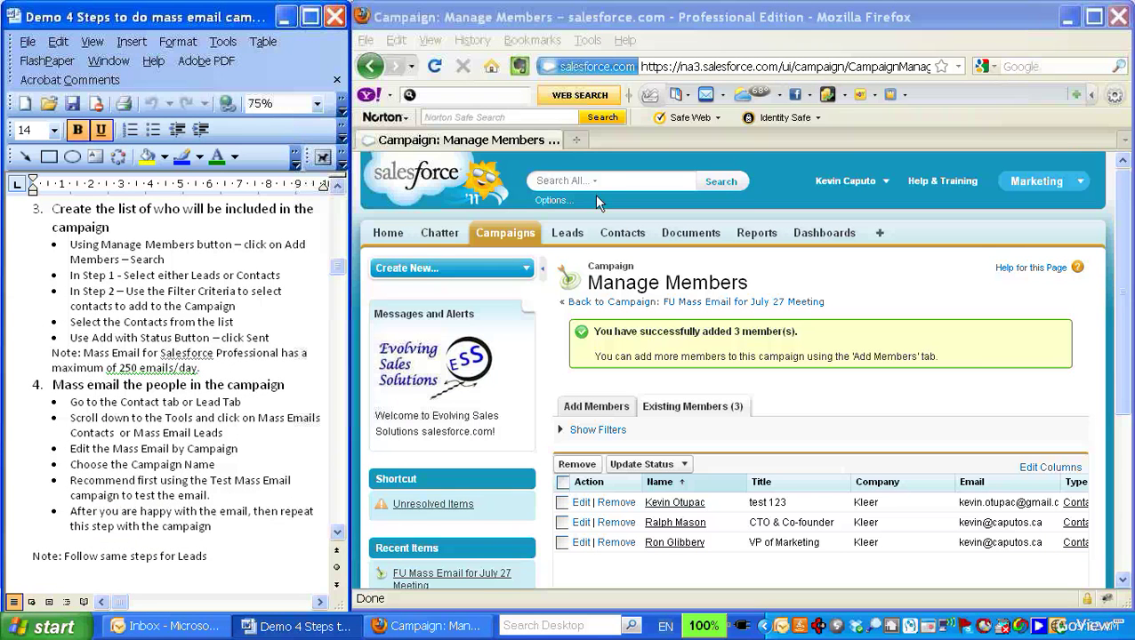
# From the Contacts tab's Mass Email Contacts tool, edit the Mass Email by Campaign view
pyautogui.click(638, 249)
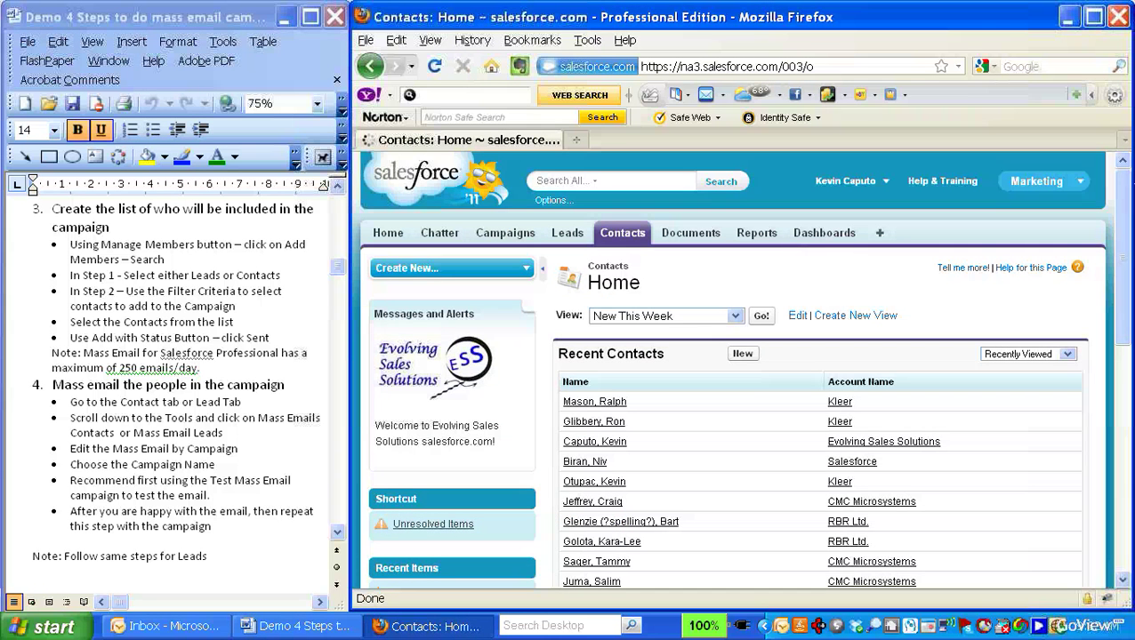
pyautogui.moveTo(1123, 180); pyautogui.dragTo(1130, 394)
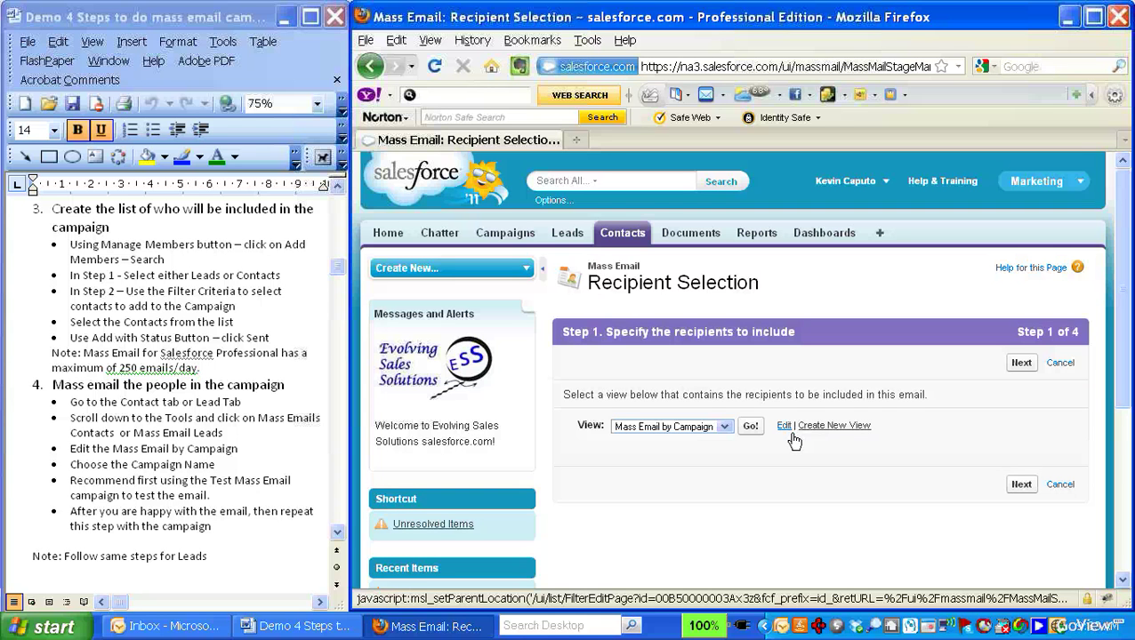
pyautogui.click(781, 426)
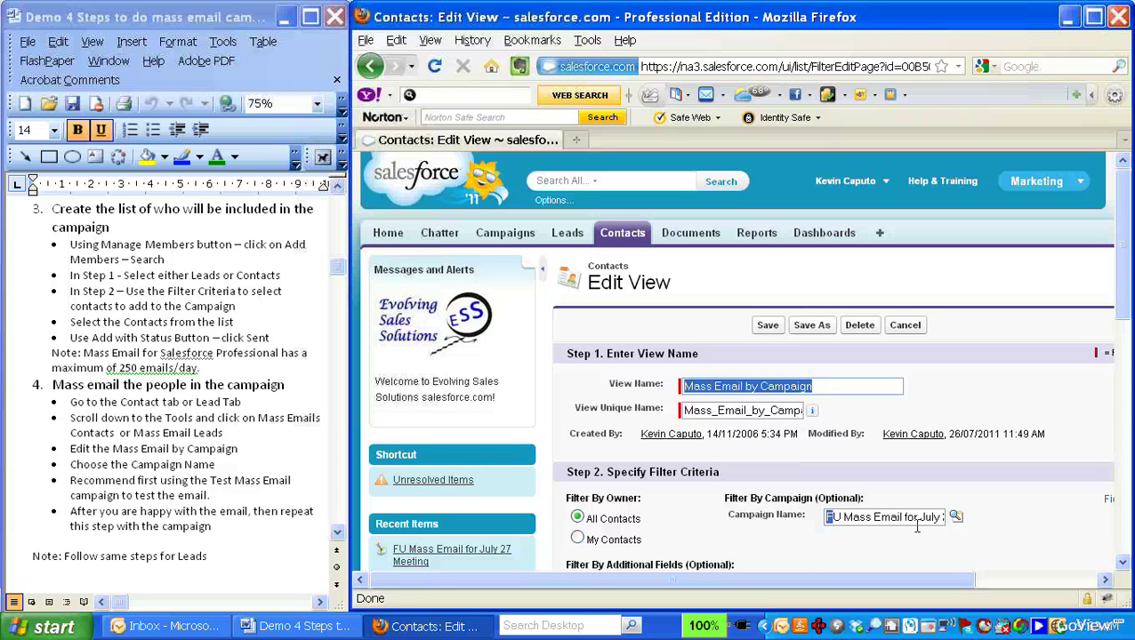
# Replace the view's campaign filter with Test Mass Email via the lookup, then save the view
pyautogui.moveTo(833, 526); pyautogui.dragTo(1013, 520)
pyautogui.press('Delete')
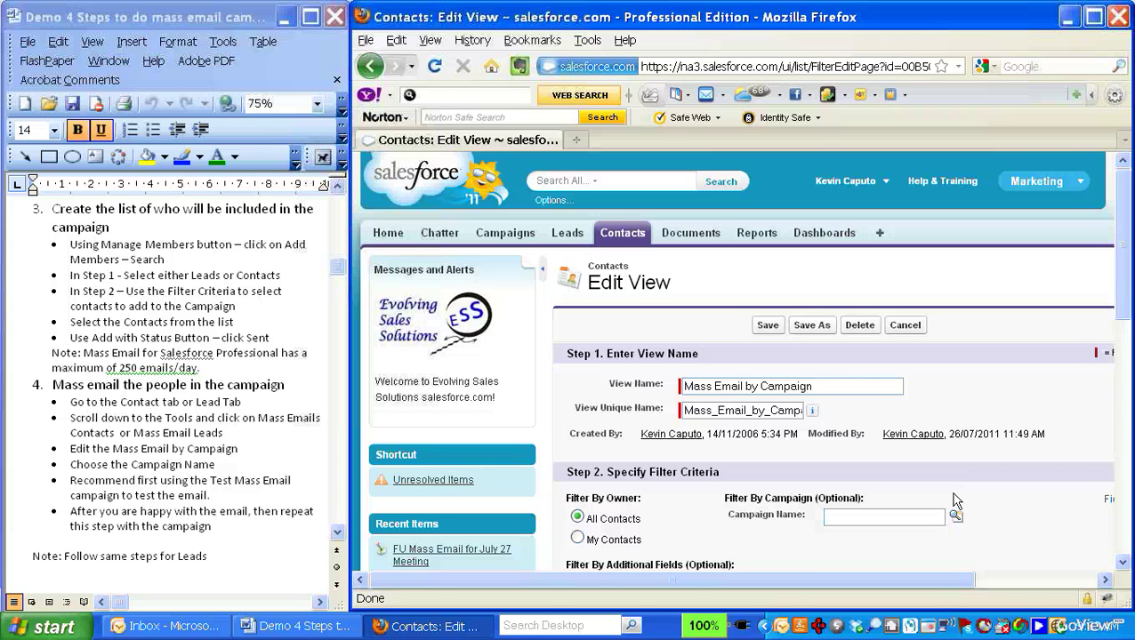
pyautogui.click(965, 532)
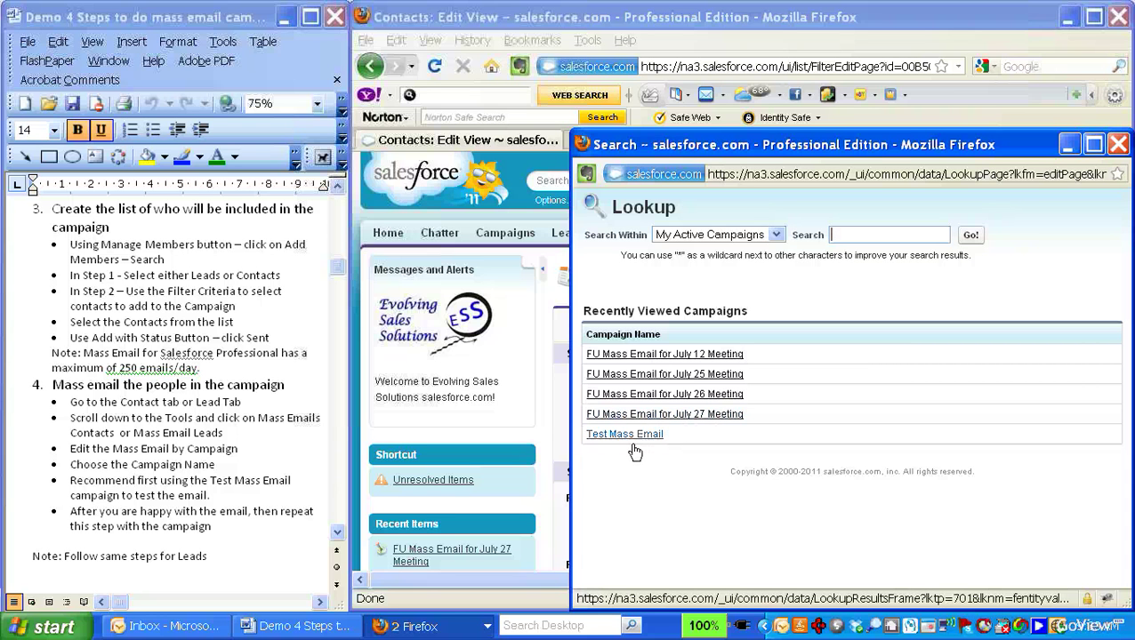
pyautogui.click(641, 434)
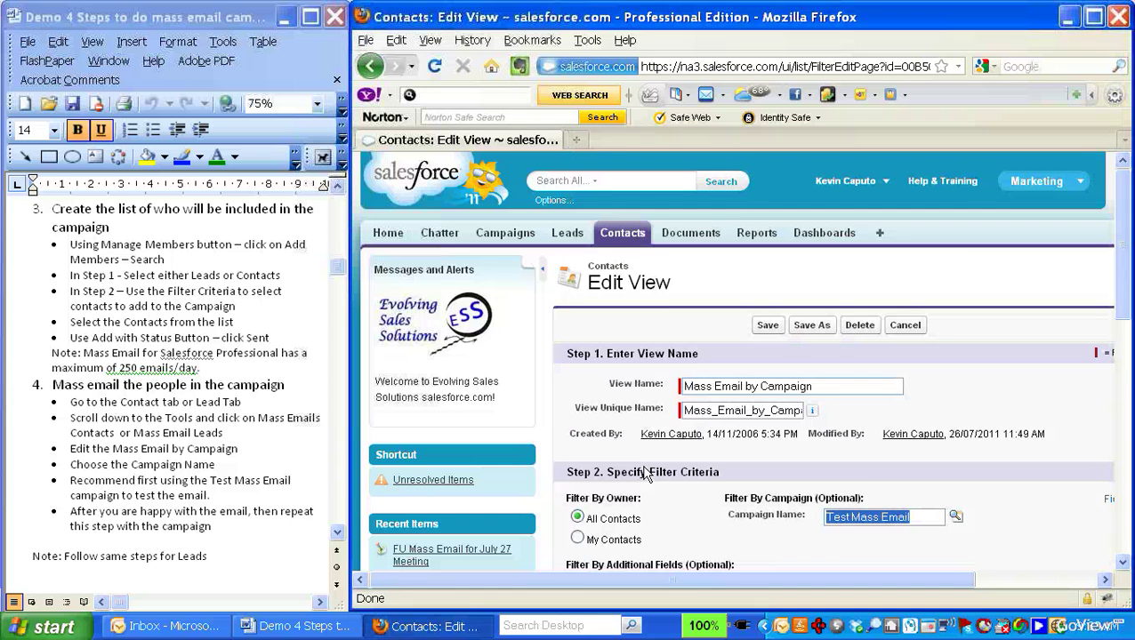
pyautogui.scroll(-2, 653, 476)
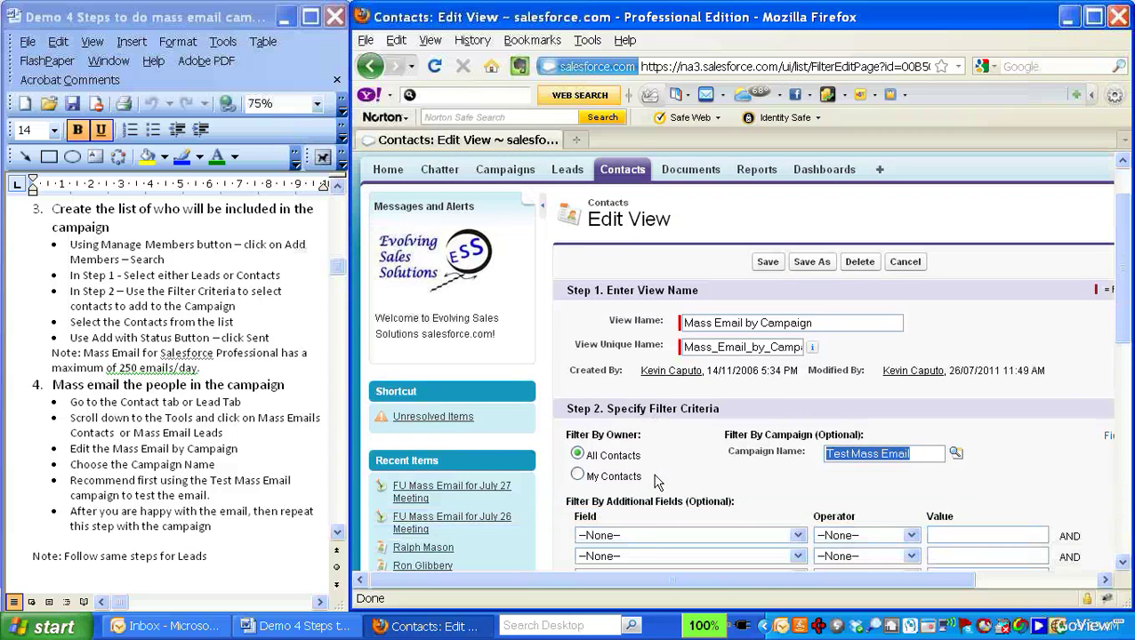
pyautogui.scroll(2, 765, 374)
pyautogui.click(770, 324)
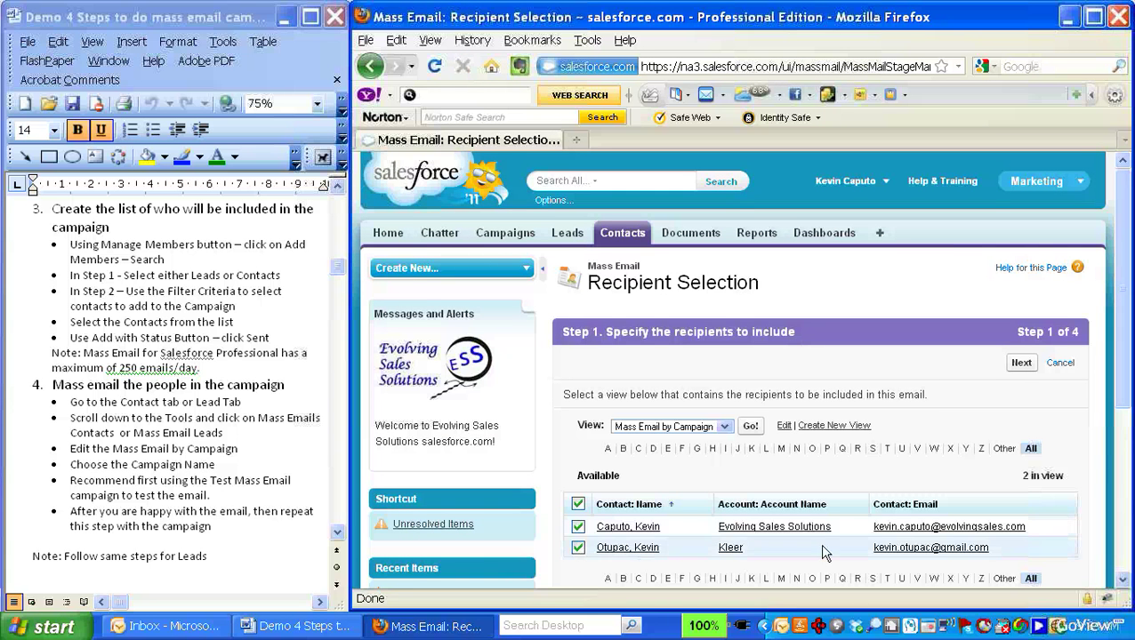
# Continue past the recipients and choose the Contact Mass Email v4 with video link template
pyautogui.scroll(-2, 707, 574)
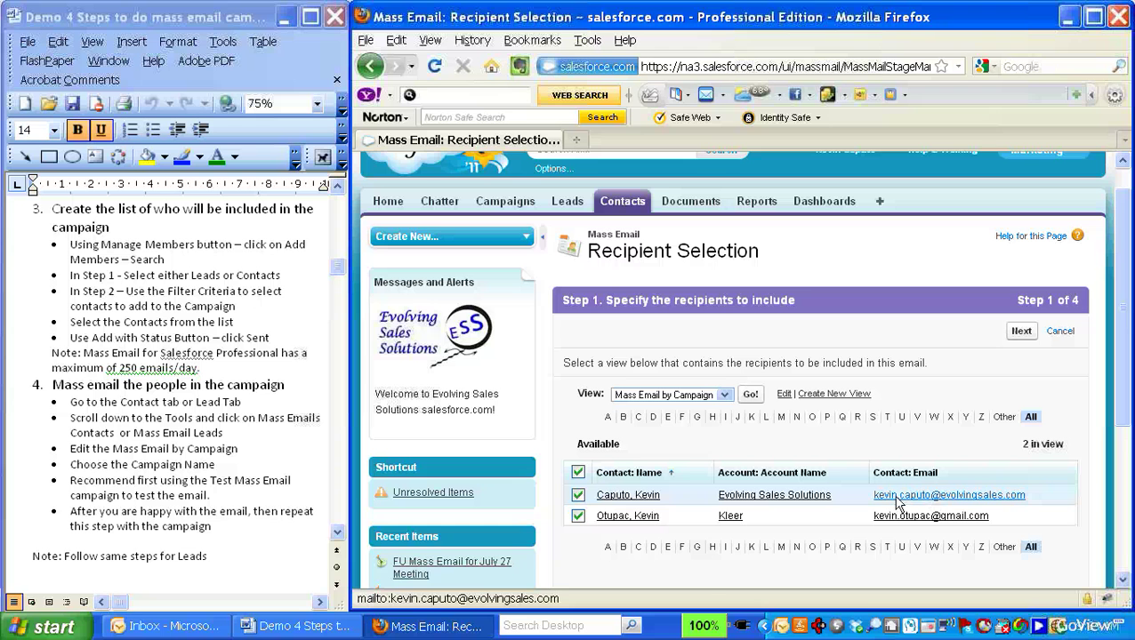
pyautogui.click(1023, 334)
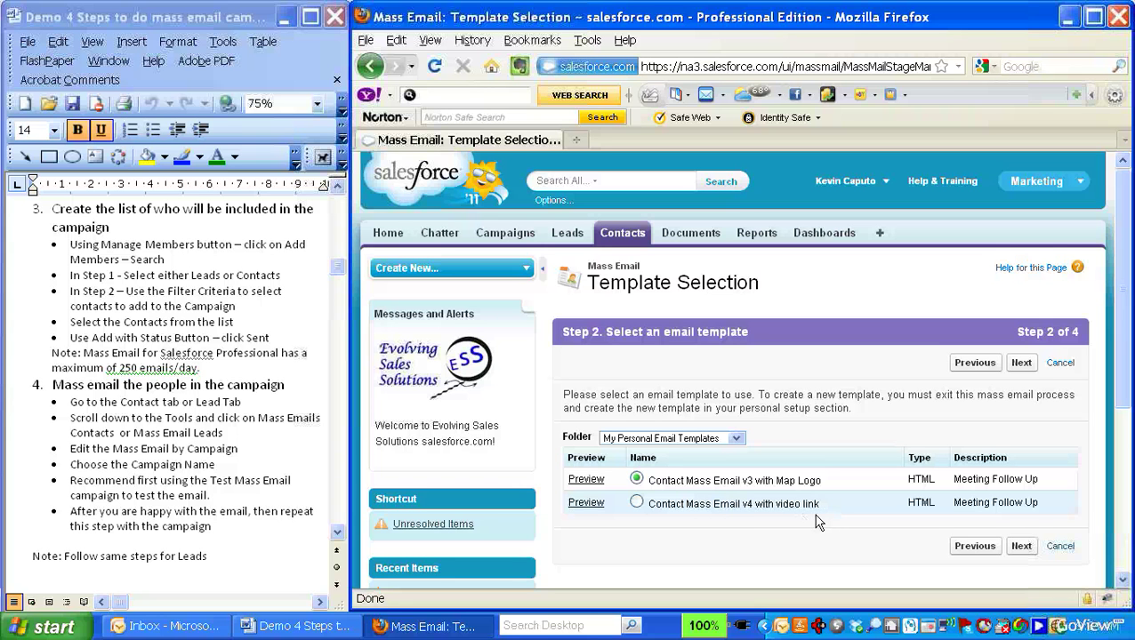
pyautogui.click(637, 502)
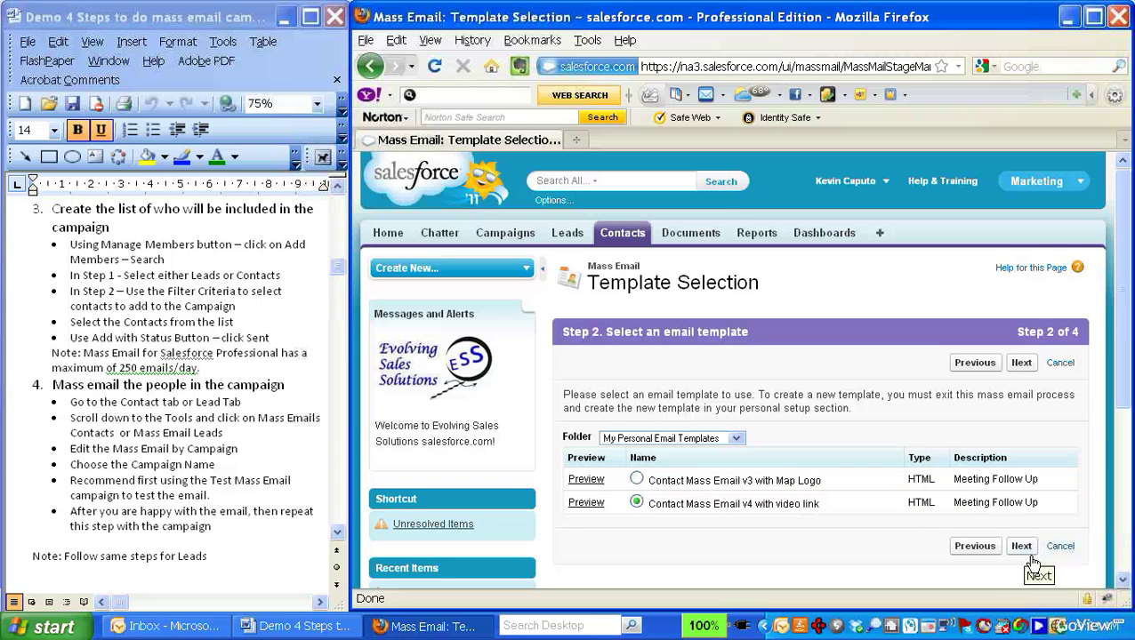
pyautogui.click(1022, 546)
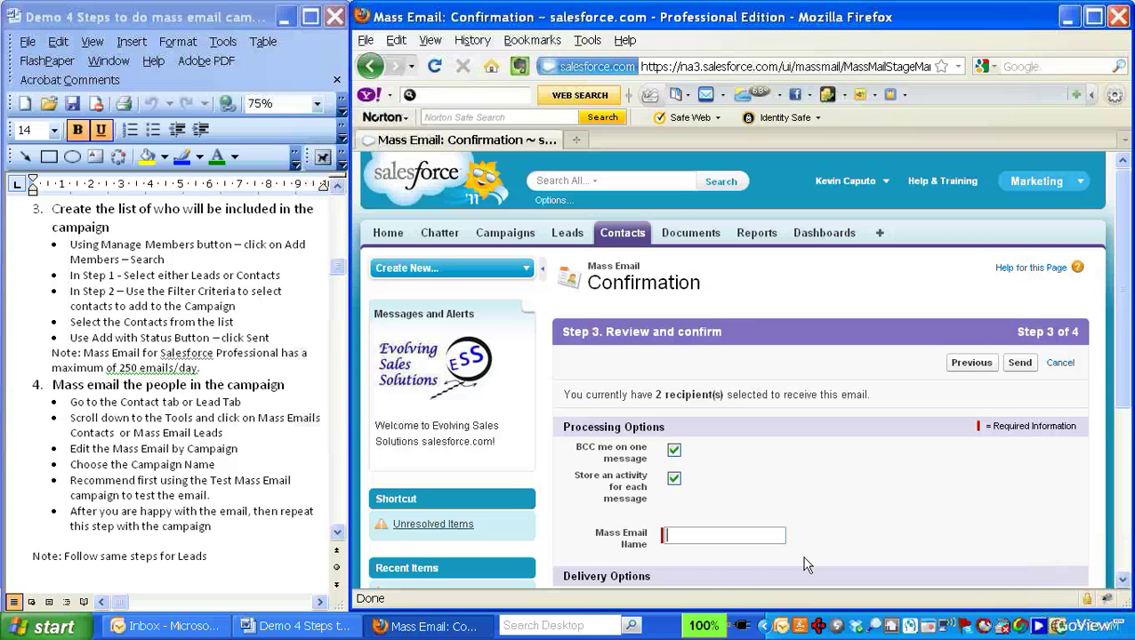
# Name the mass email 'Test Mass Email f/u' and send it
pyautogui.write('T')
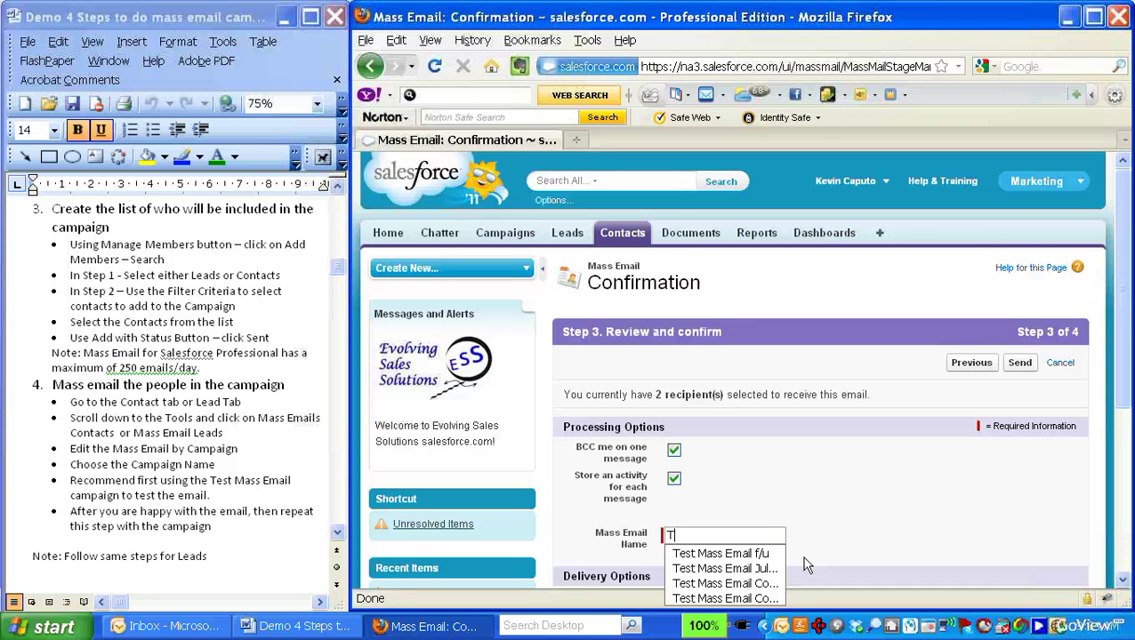
pyautogui.click(737, 555)
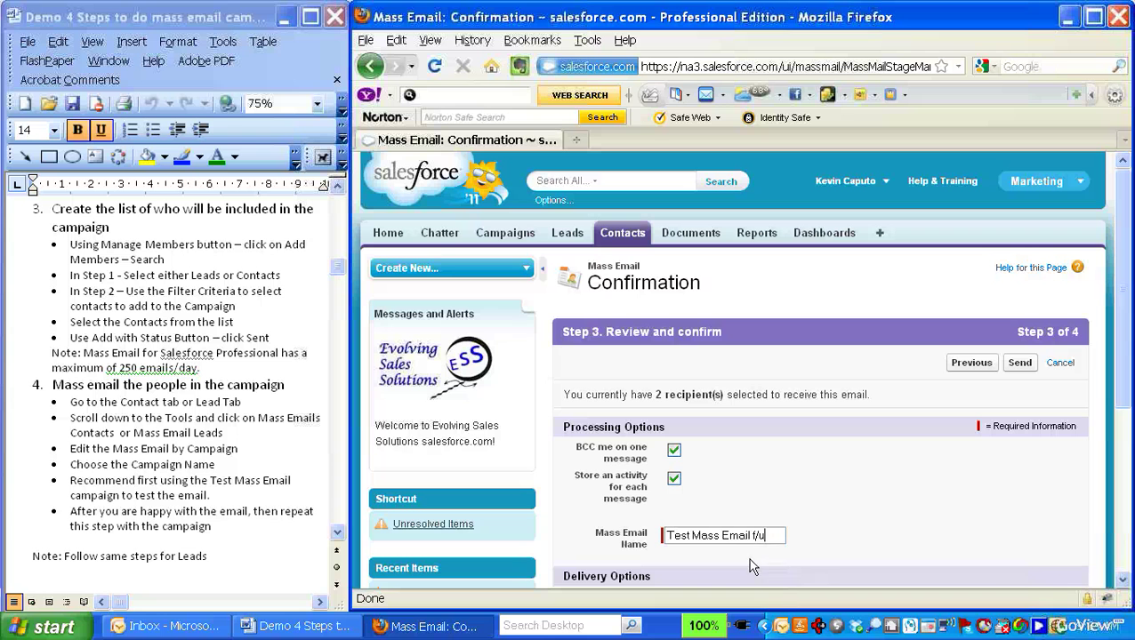
pyautogui.click(1019, 367)
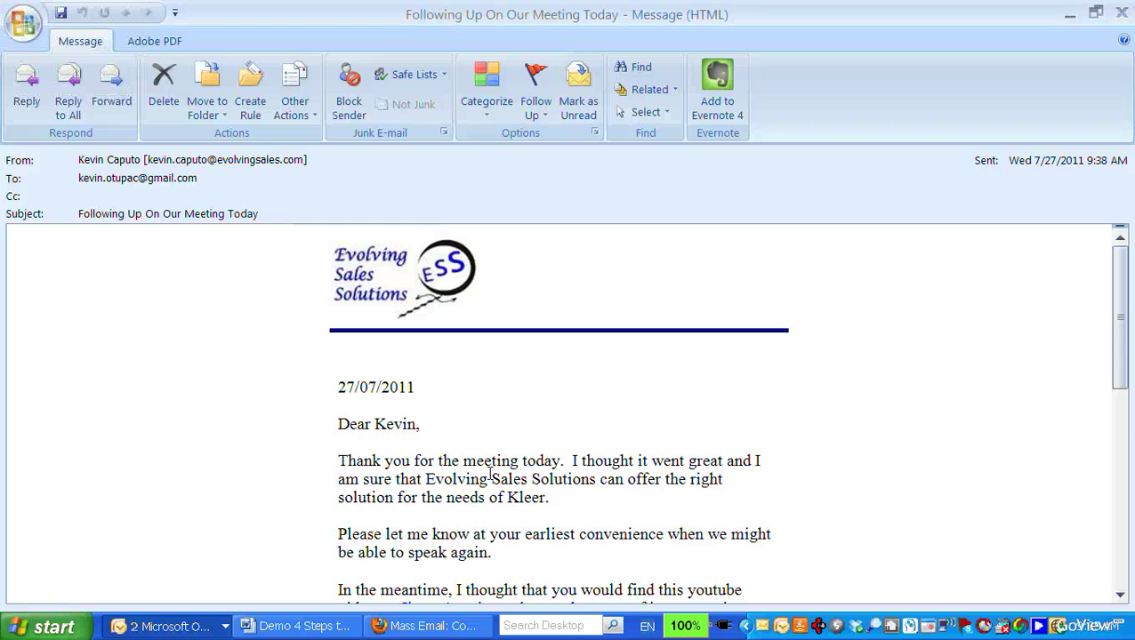
# Highlight the merged 'Evolving Sales Solutions' and 'Kleer' fields in the received Outlook email
pyautogui.moveTo(428, 485); pyautogui.dragTo(598, 481)
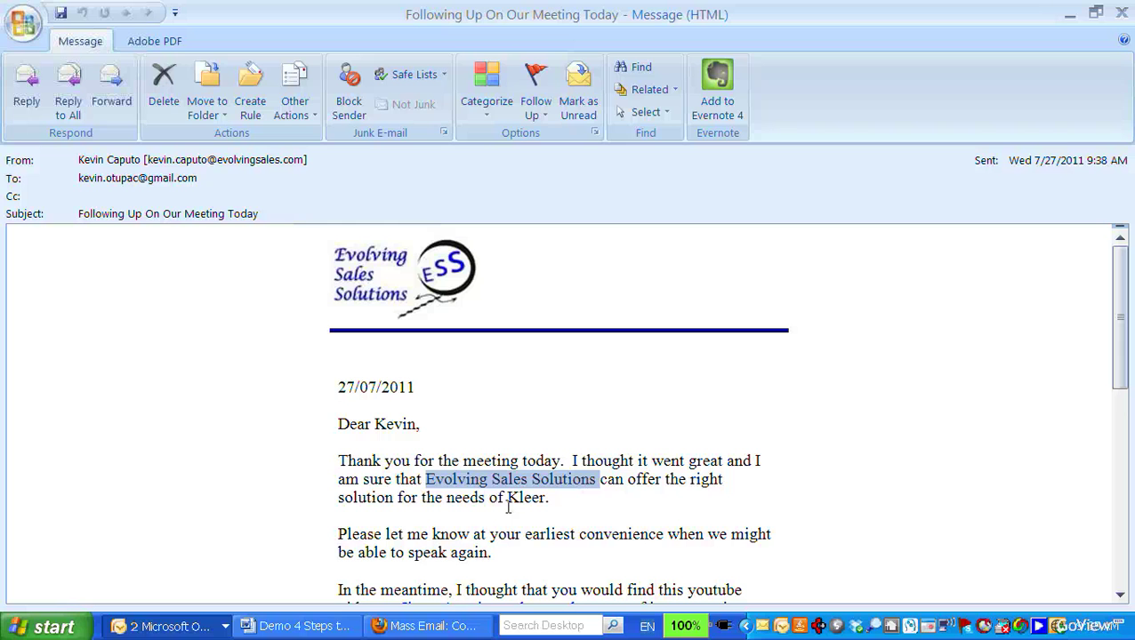
pyautogui.moveTo(508, 500); pyautogui.dragTo(557, 504)
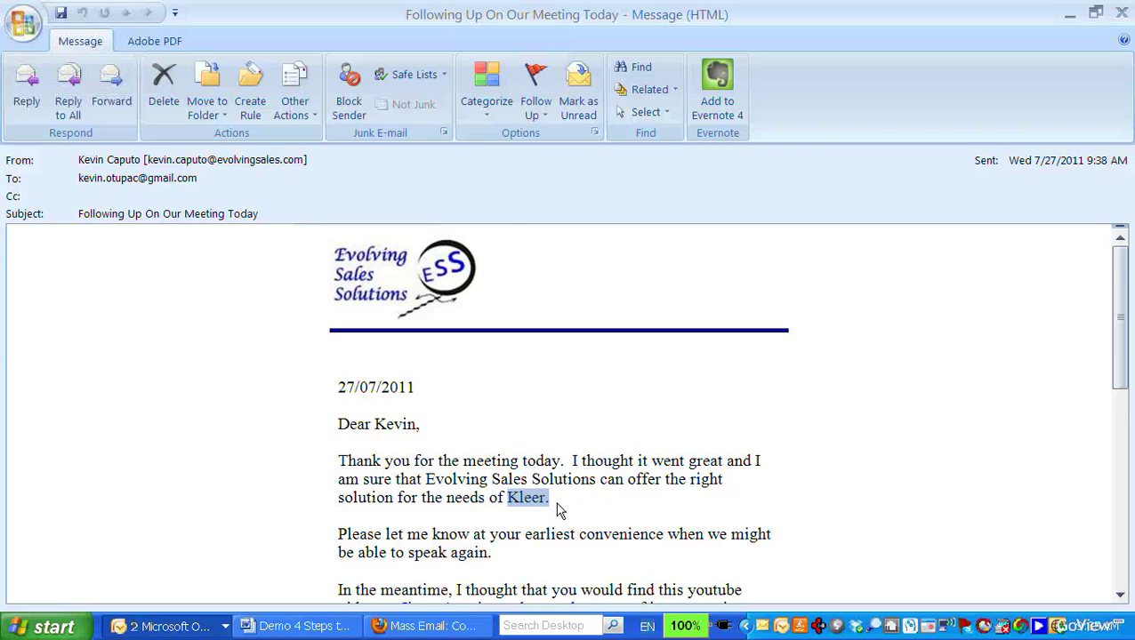
pyautogui.scroll(-2, 560, 509)
pyautogui.scroll(-1, 756, 450)
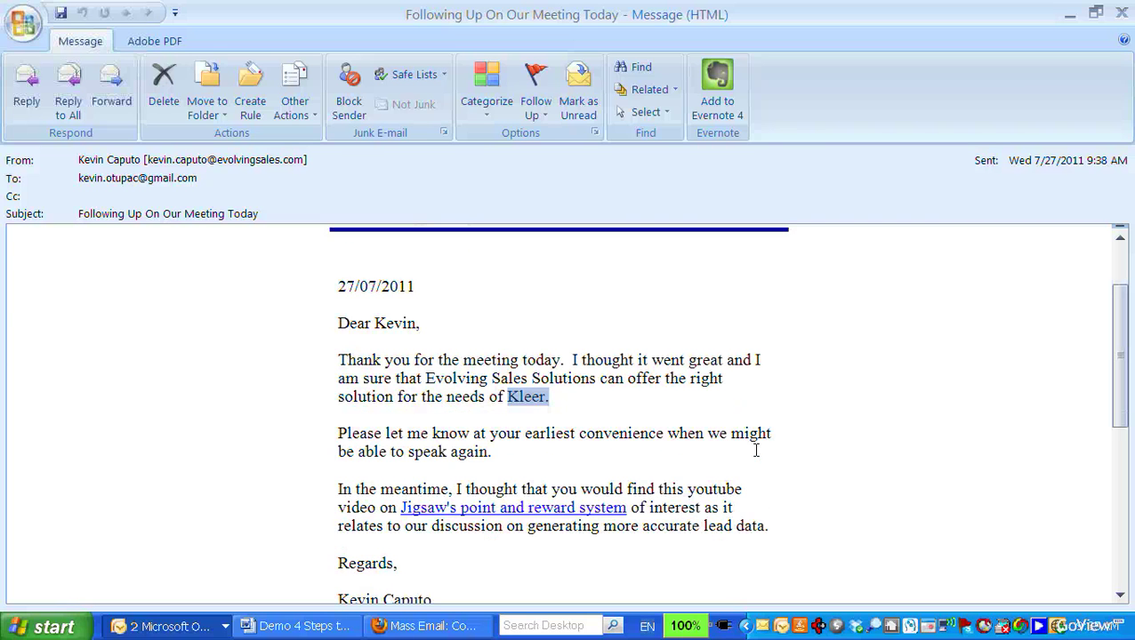
pyautogui.scroll(-1, 586, 480)
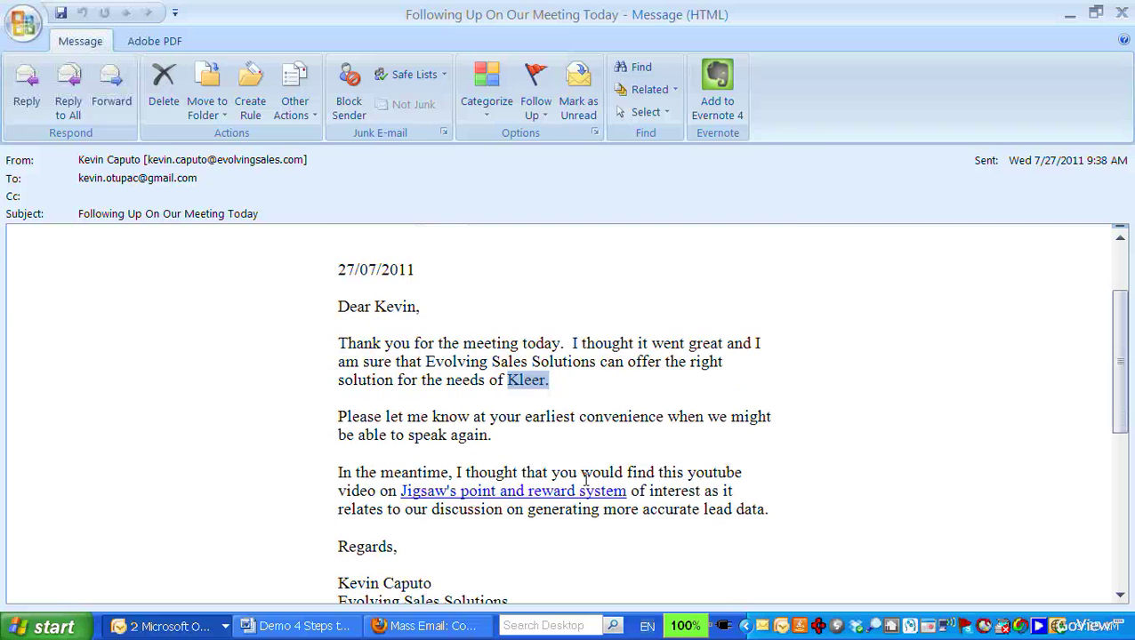
# Test the email's Jigsaw video link, close the YouTube page, and minimize the message
pyautogui.click(446, 496)
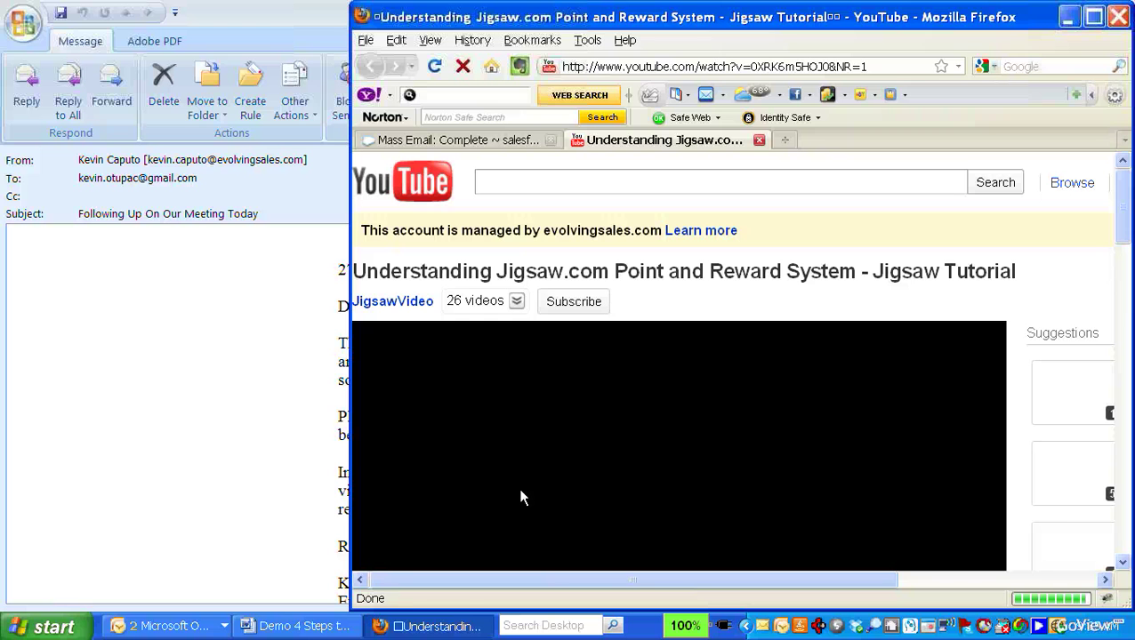
pyautogui.click(760, 141)
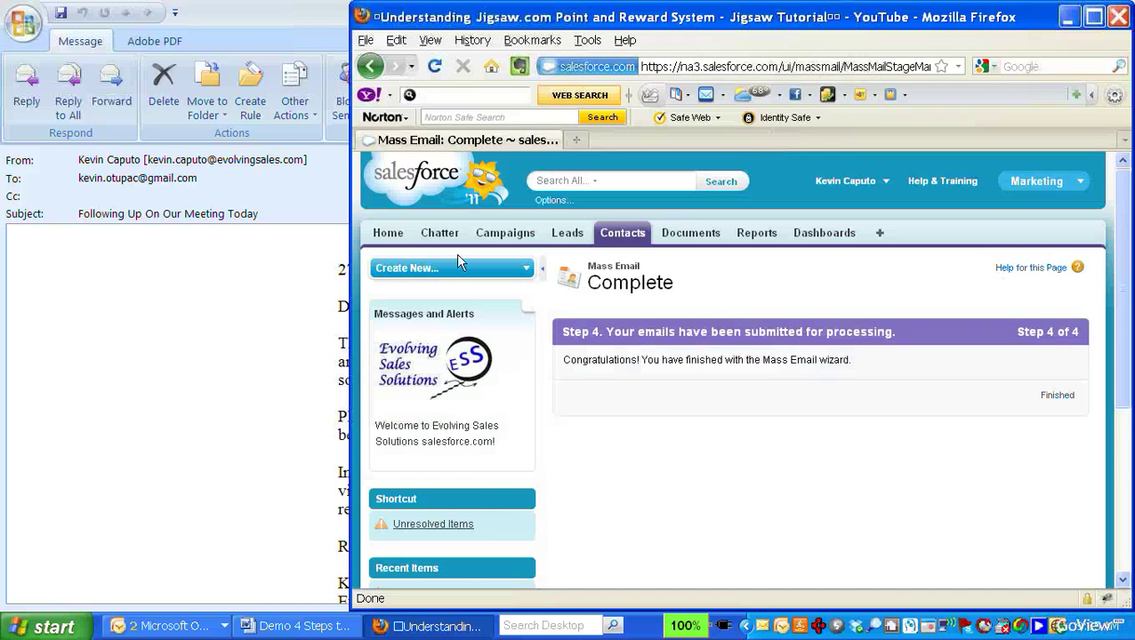
pyautogui.click(237, 21)
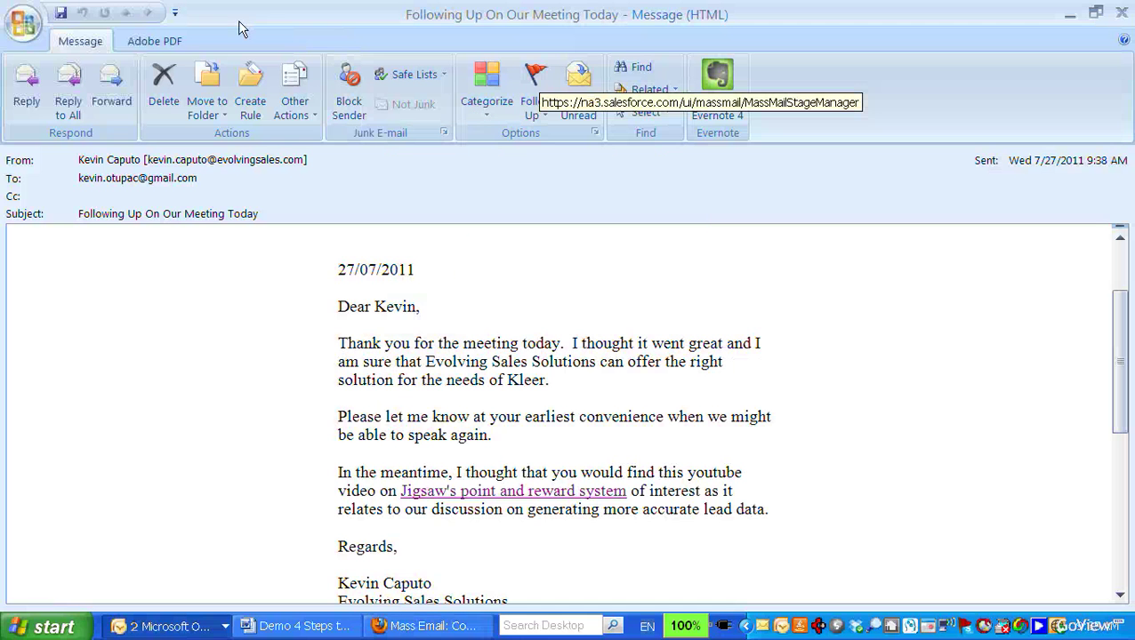
pyautogui.scroll(-3, 794, 382)
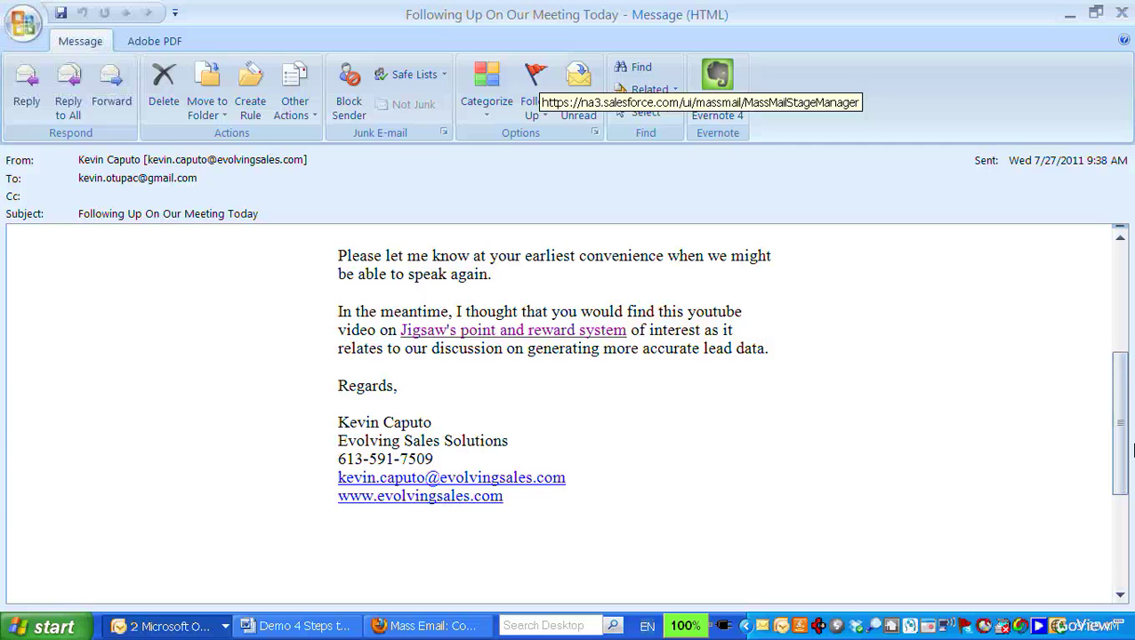
pyautogui.click(1072, 14)
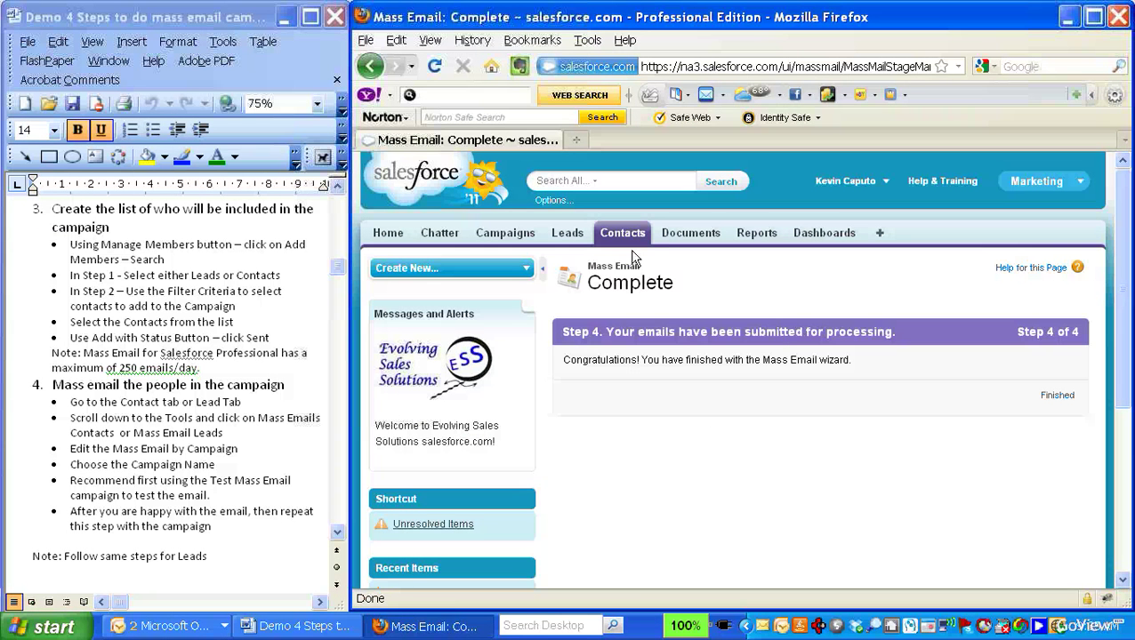
# Start a mass email from Contacts and edit the Mass Email by Campaign view
pyautogui.click(633, 236)
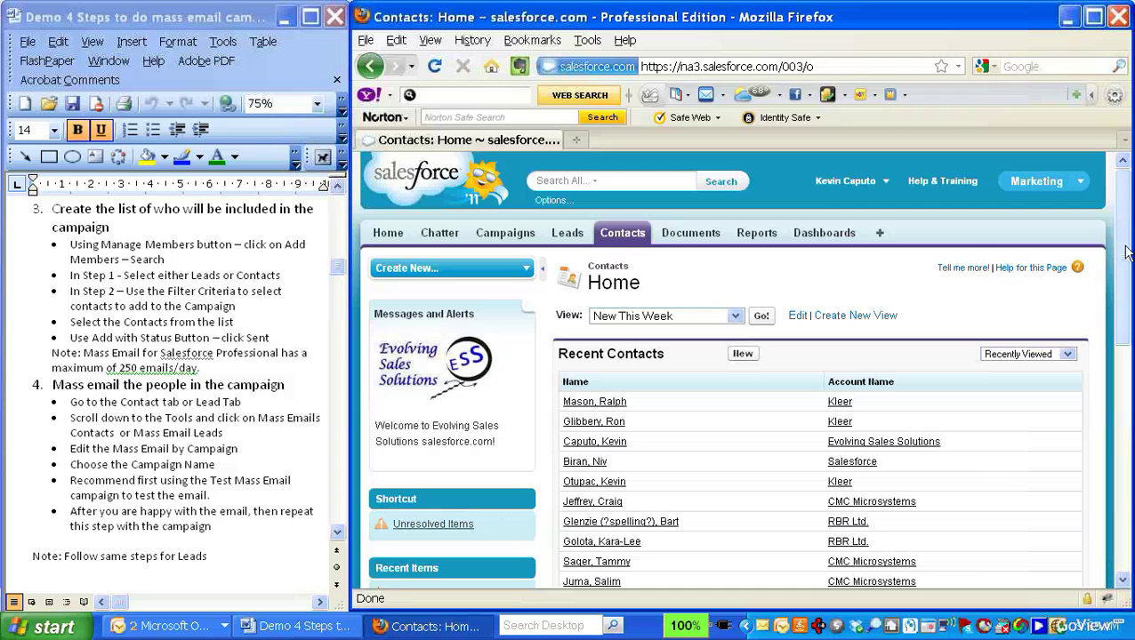
pyautogui.moveTo(1120, 213); pyautogui.dragTo(1117, 471)
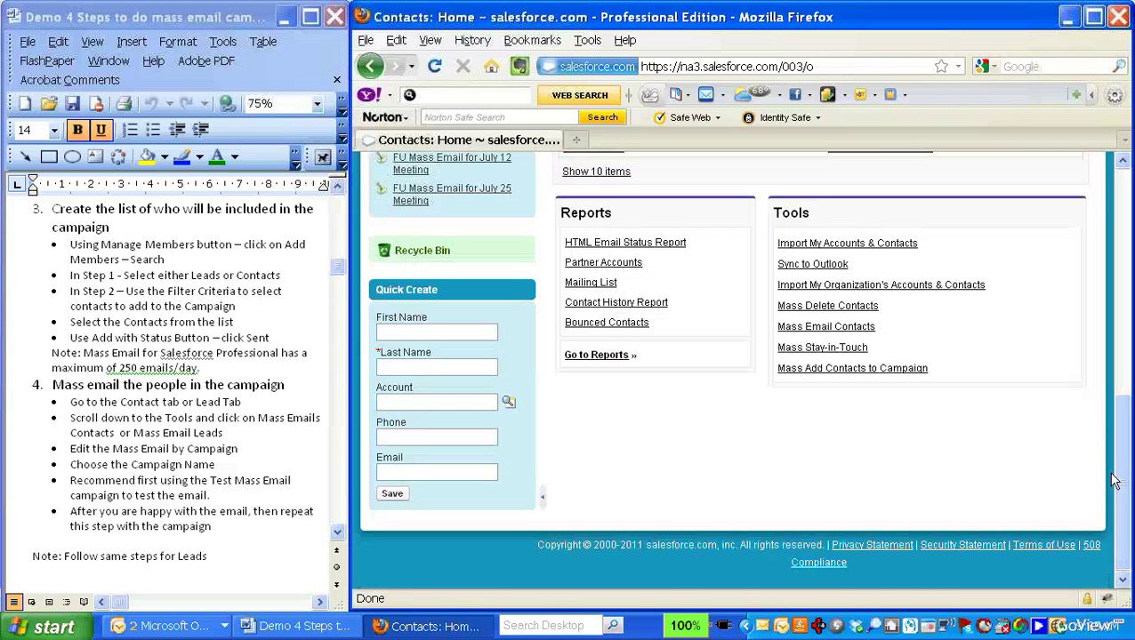
pyautogui.click(819, 335)
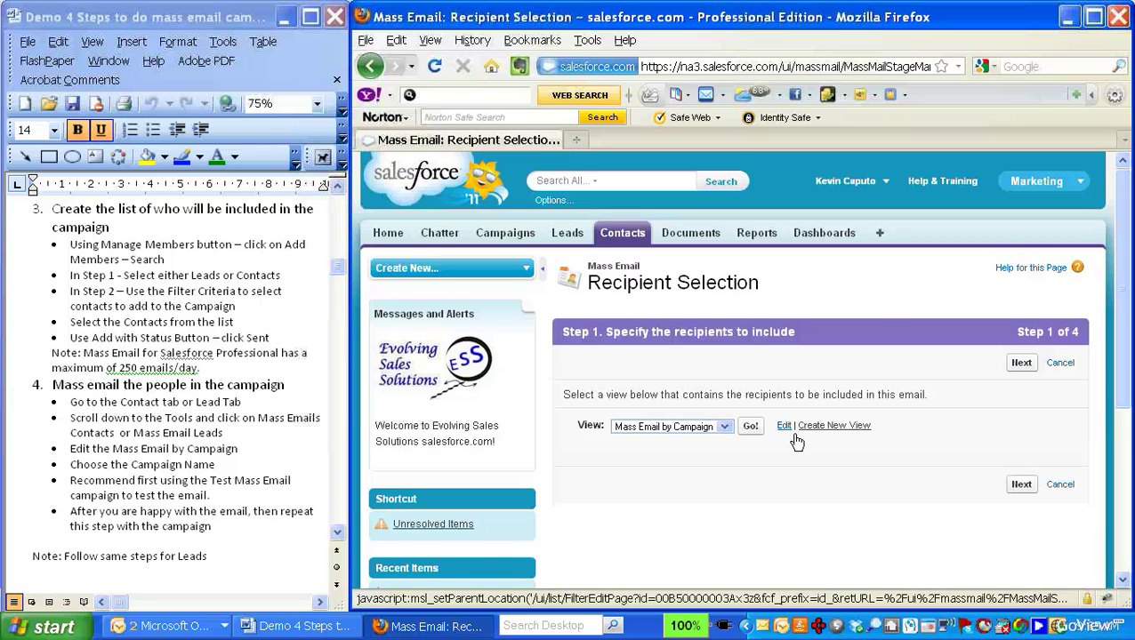
pyautogui.click(784, 426)
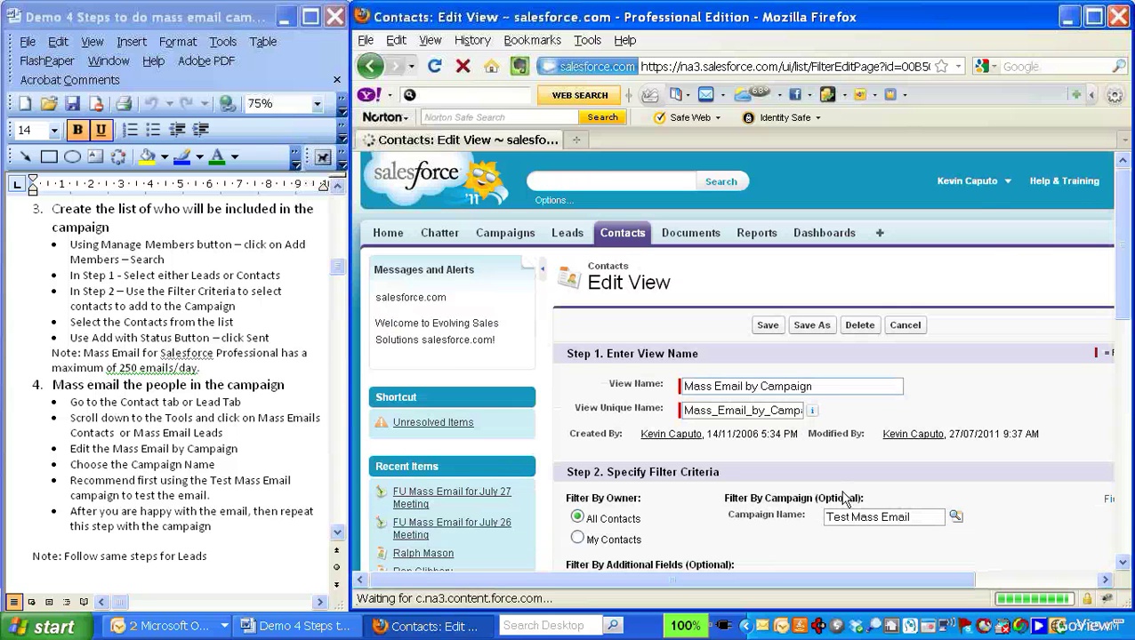
# Replace the Test Mass Email campaign filter with FU Mass Email for July 27 Meeting
pyautogui.click(780, 523)
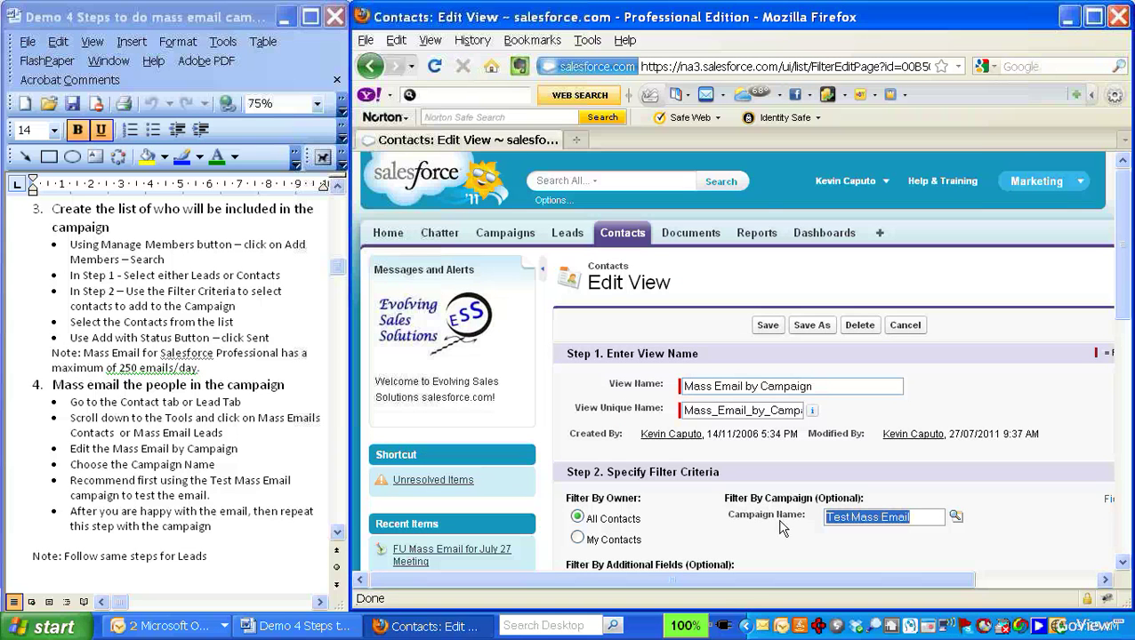
pyautogui.press('Delete')
pyautogui.click(961, 521)
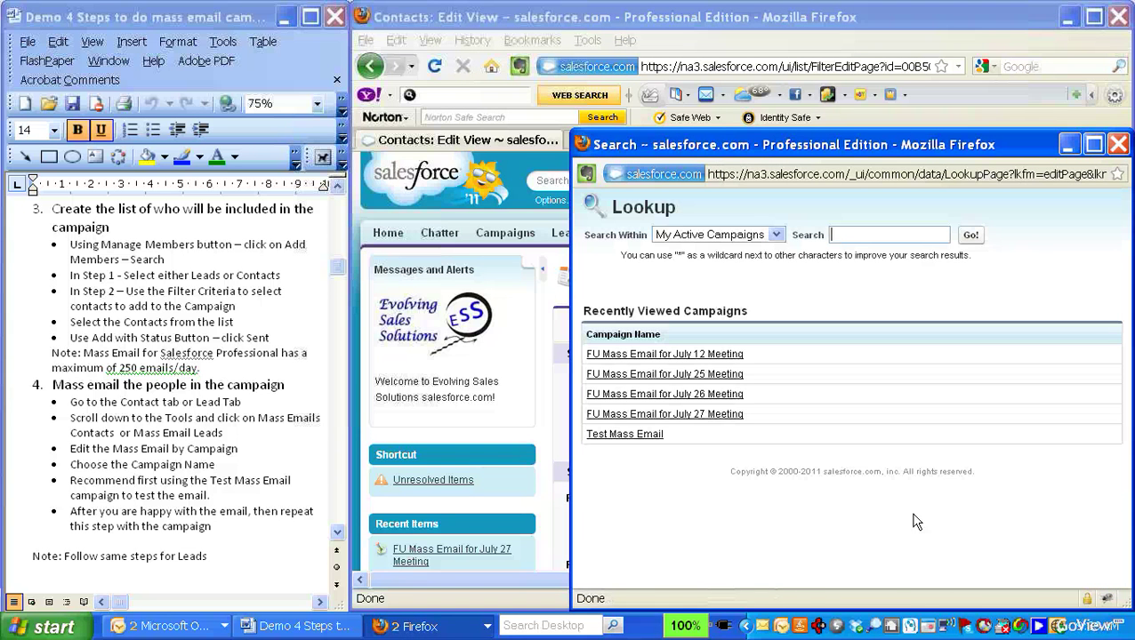
pyautogui.click(658, 416)
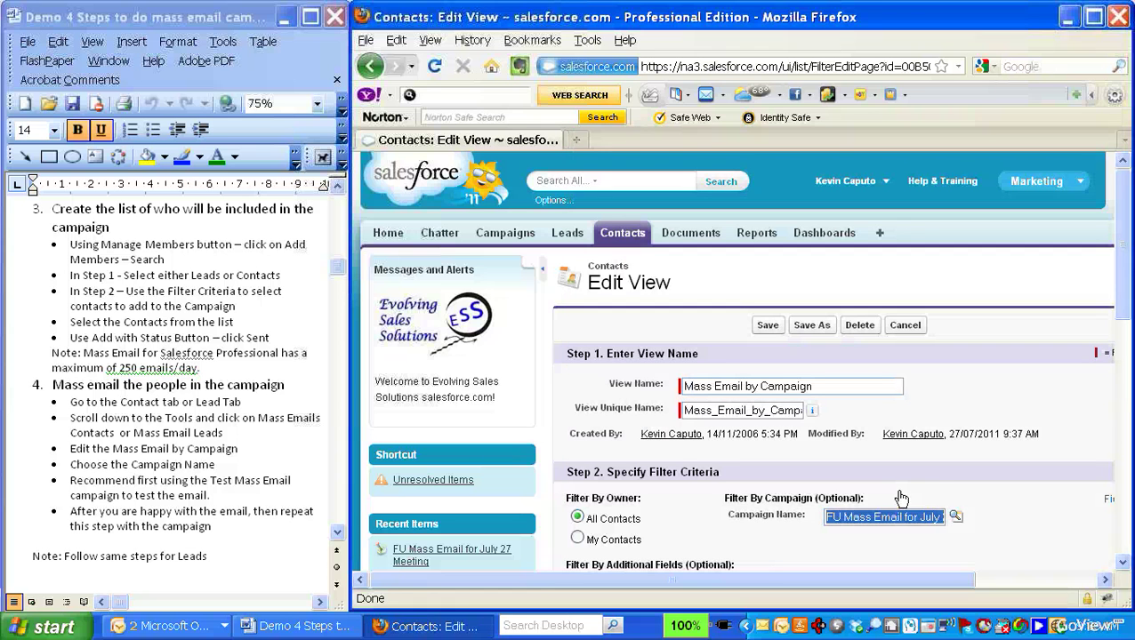
# Save the view, continue with the 3 contacts, and choose the v4 with video link template
pyautogui.click(769, 331)
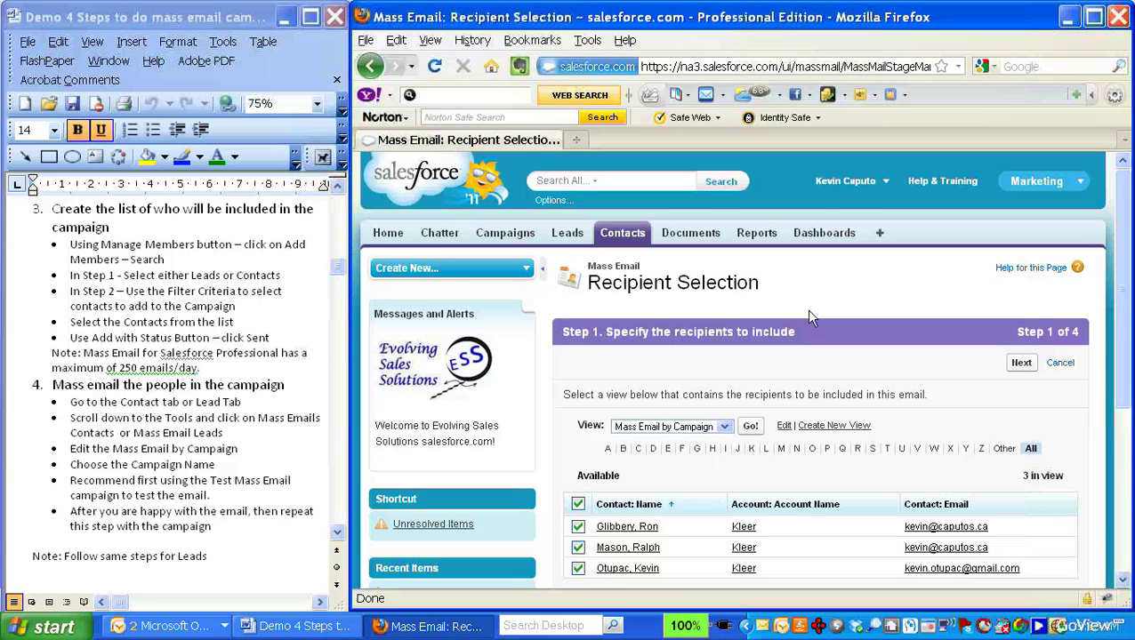
pyautogui.click(1022, 364)
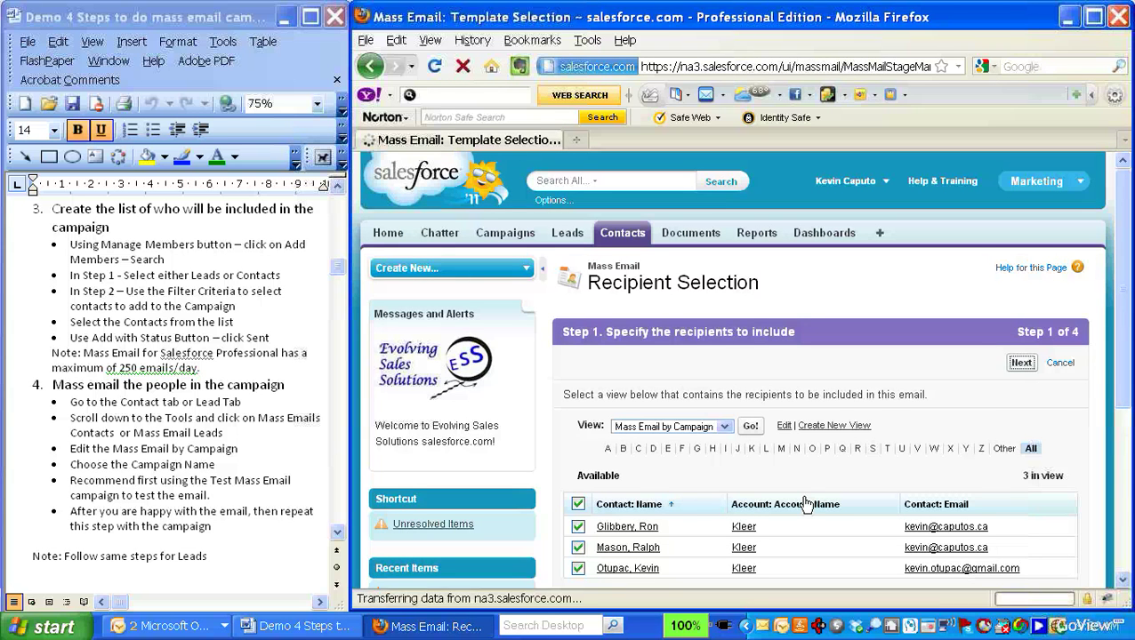
pyautogui.click(637, 503)
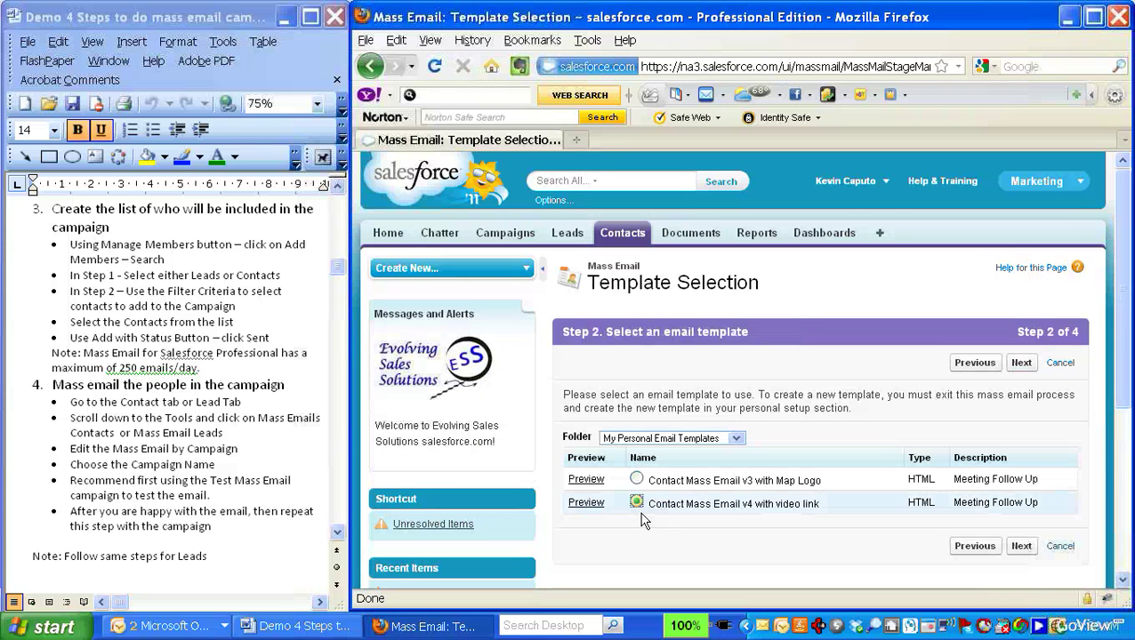
pyautogui.click(1022, 548)
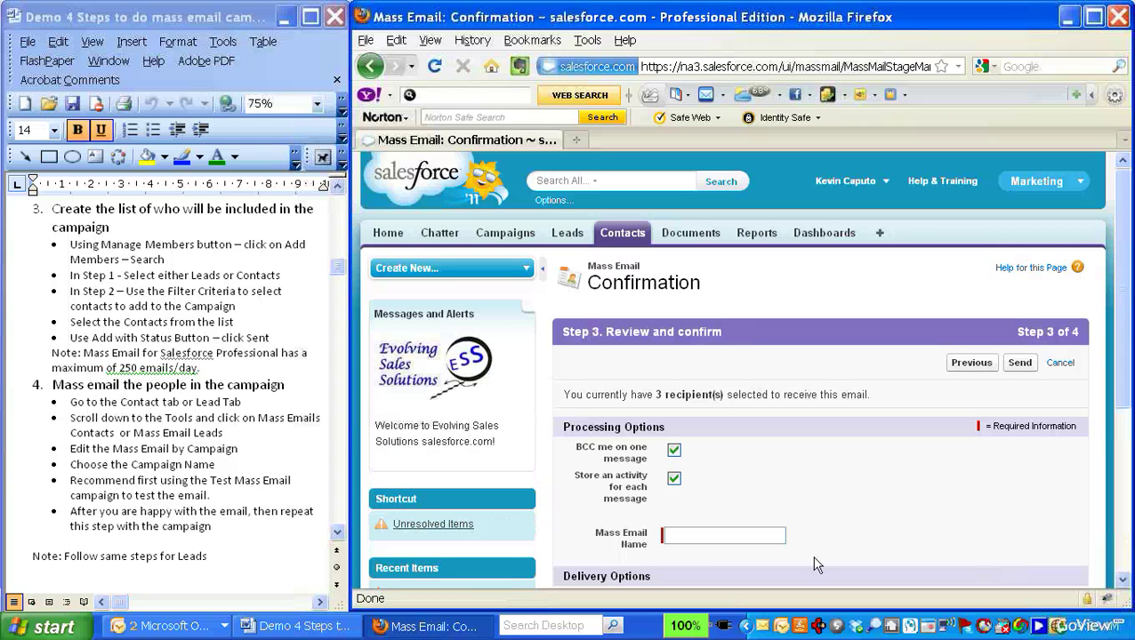
# Name the mass email 'F/U Mass Email July 27 2011' and send it
pyautogui.write('F')
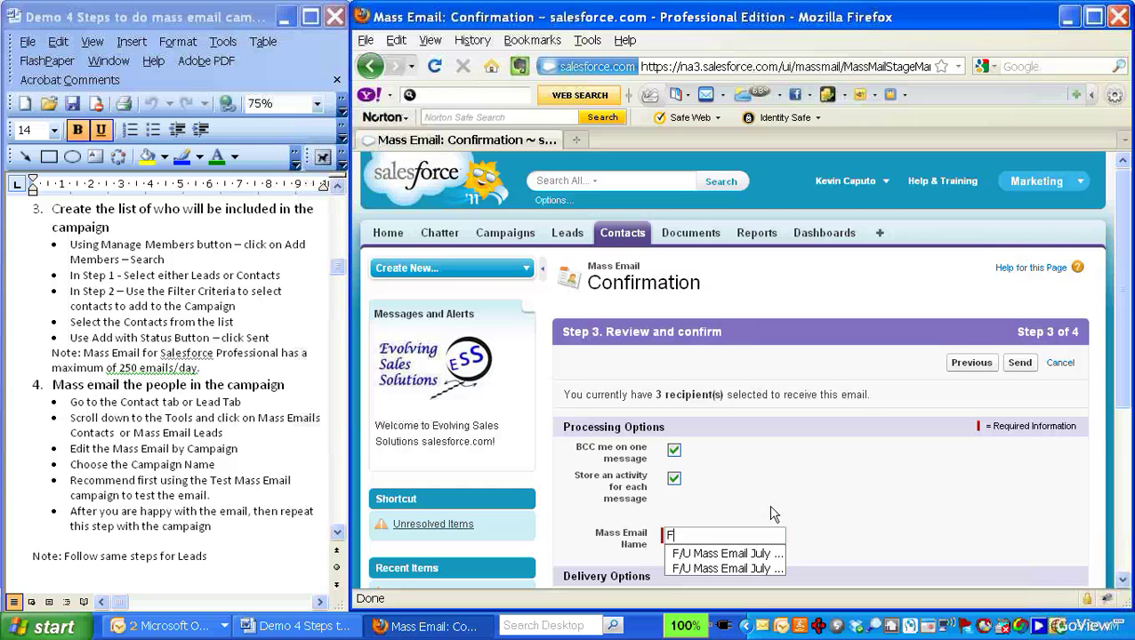
pyautogui.click(749, 569)
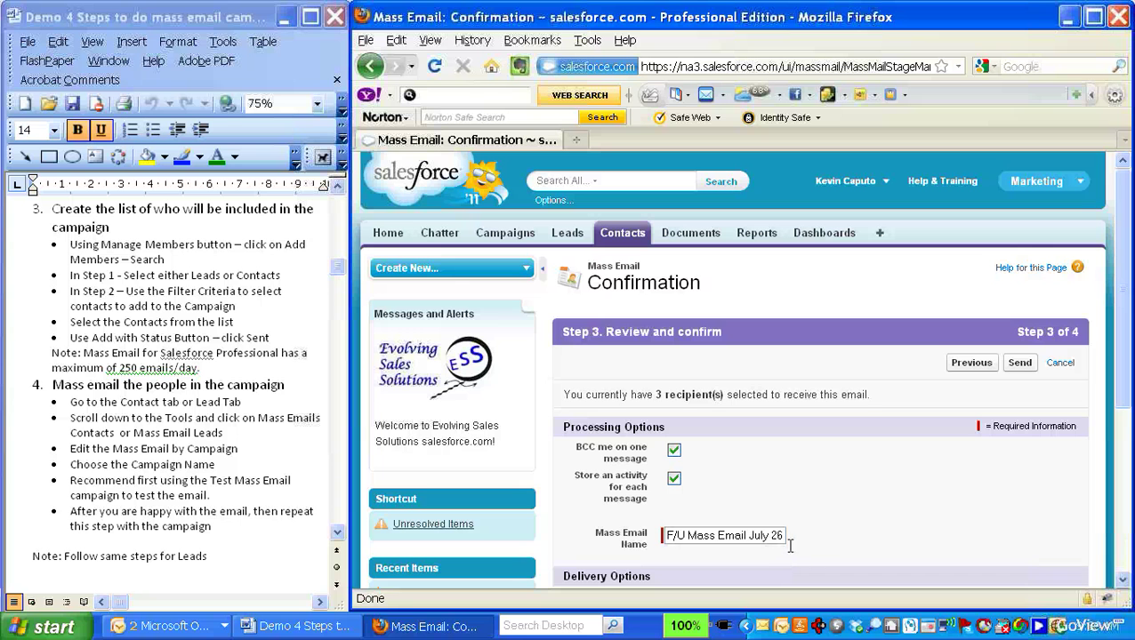
pyautogui.press('BackSpace')
pyautogui.write('7 2011')
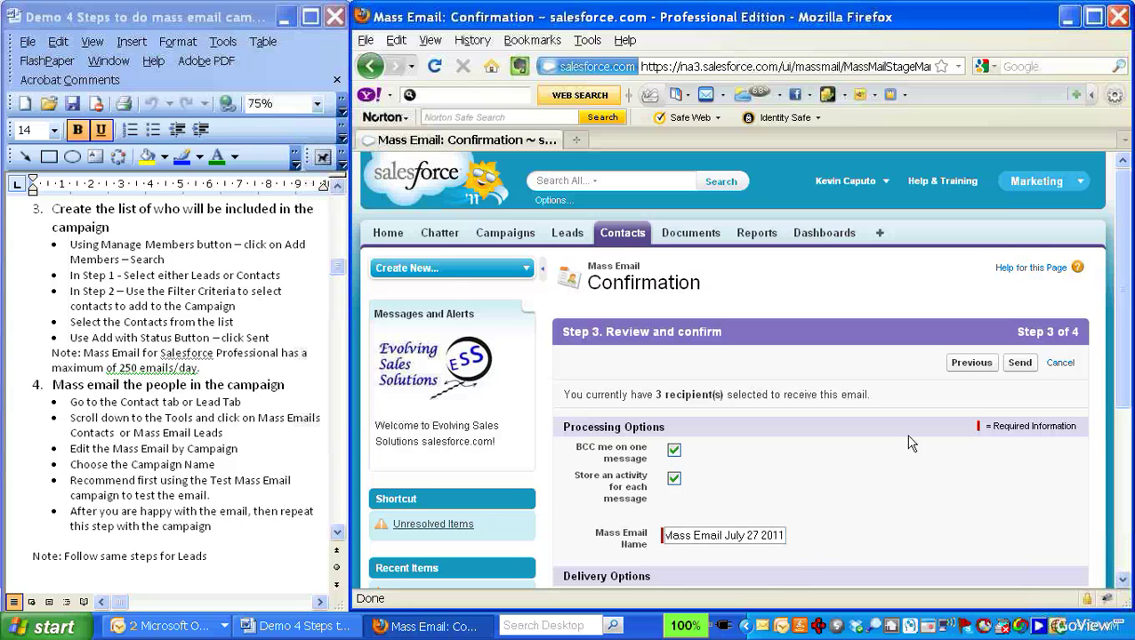
pyautogui.click(1019, 366)
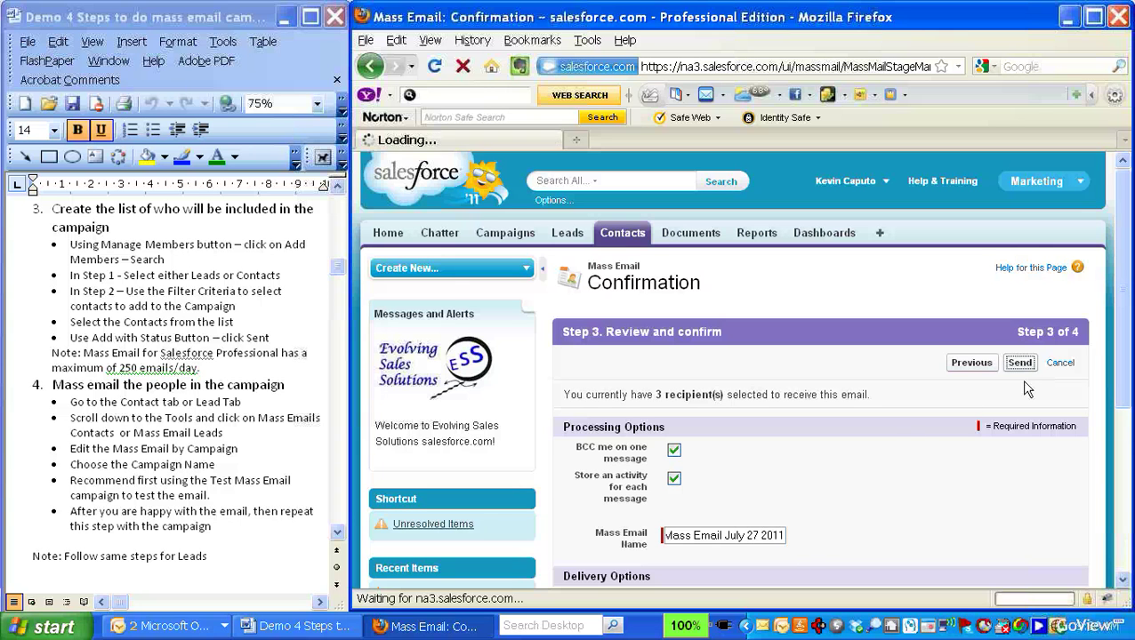